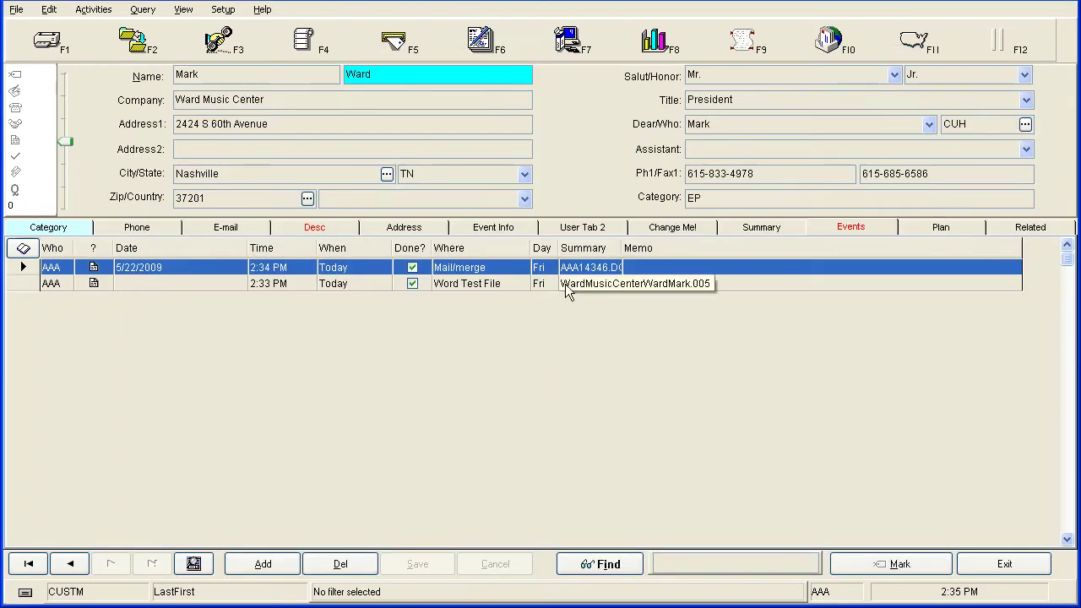
Review the sent mail-merge letter's details, then close them
click(583, 283)
click(579, 269)
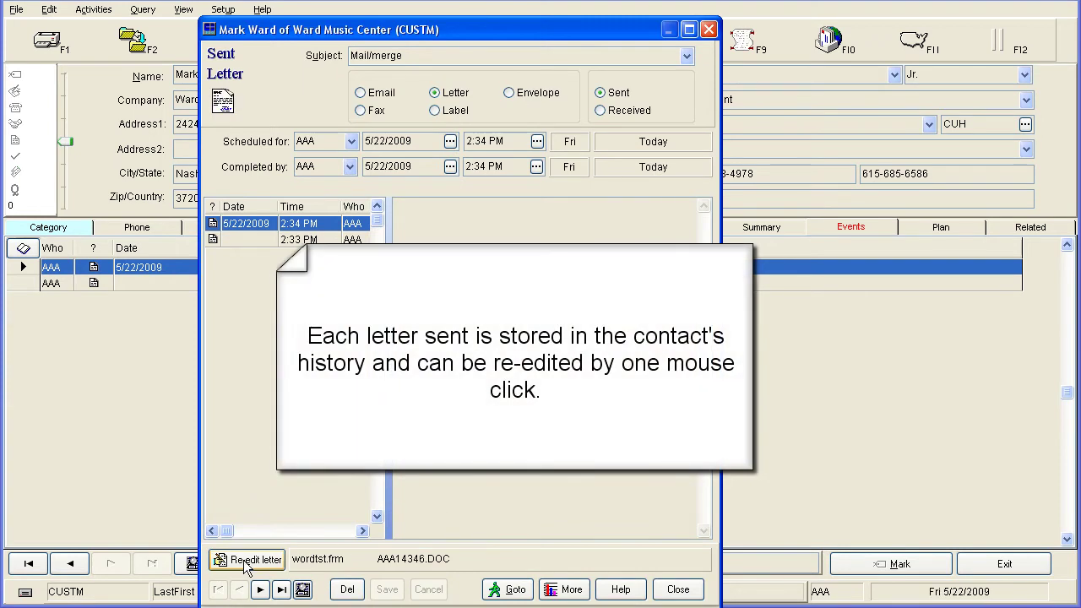
click(678, 589)
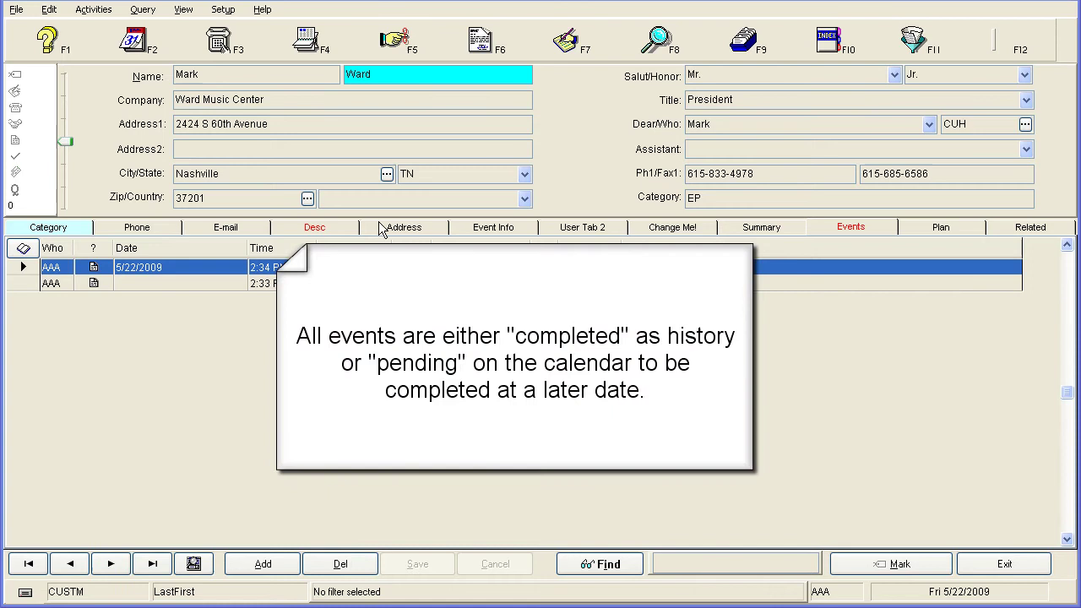
Browse Notes, Letters and All events, then go to a Mail/merge event's Ruffatti Pipe Organs contact
click(309, 42)
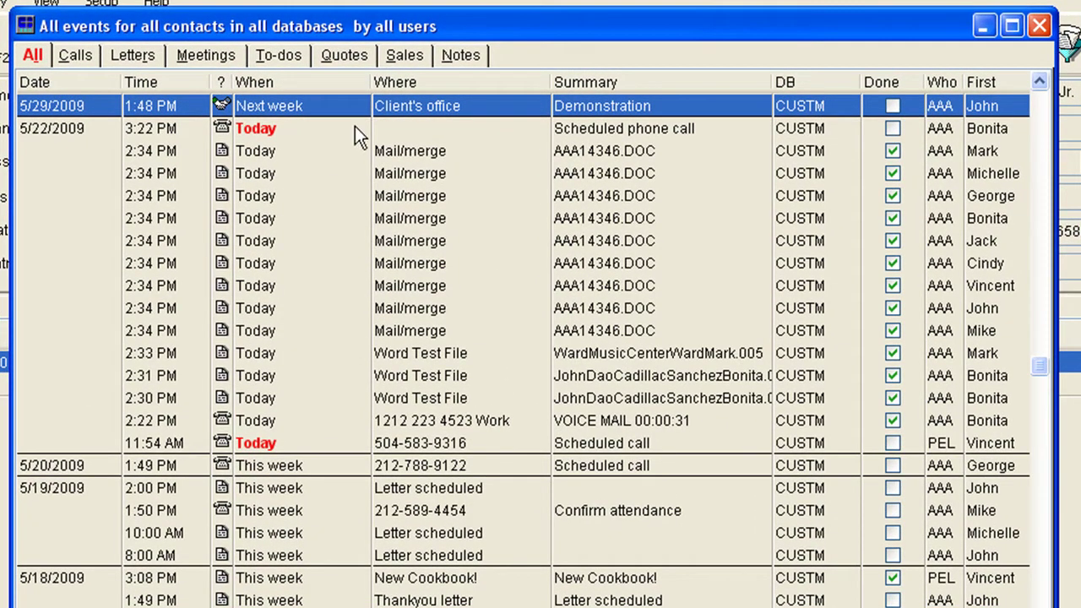
click(467, 54)
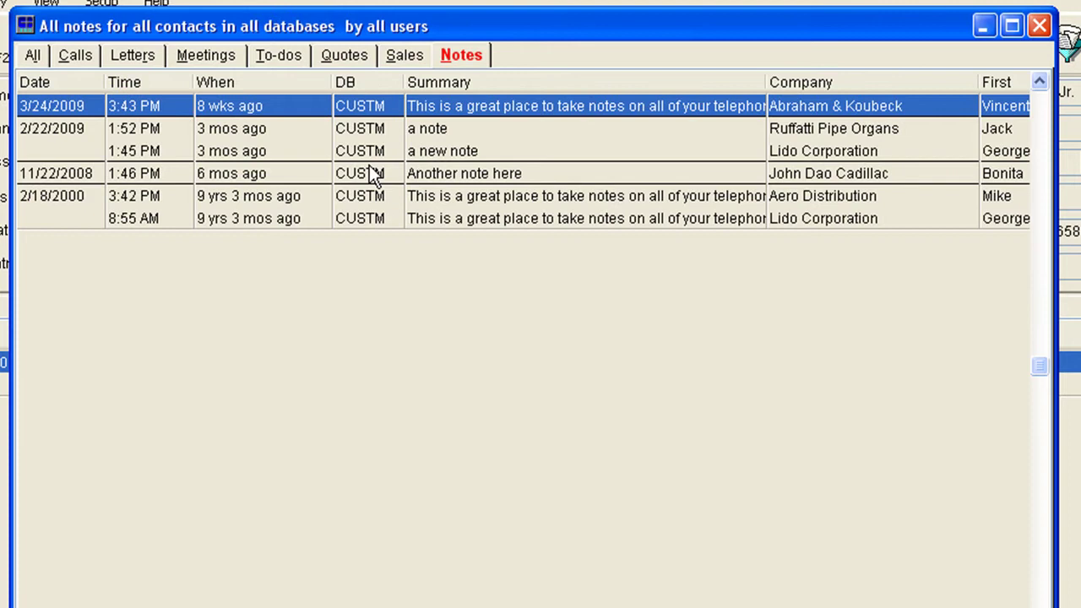
click(135, 54)
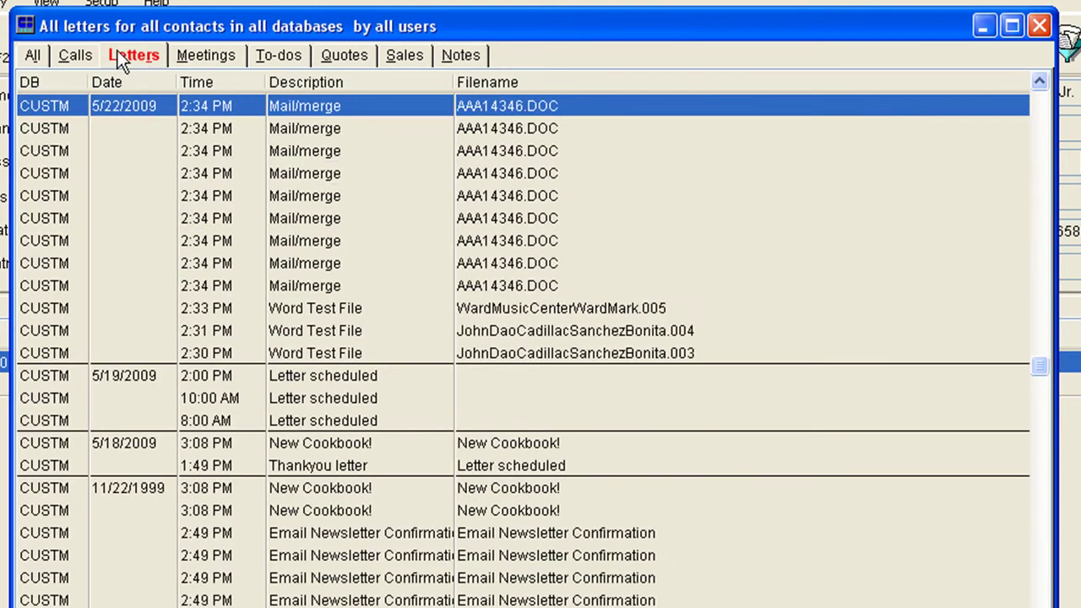
click(36, 55)
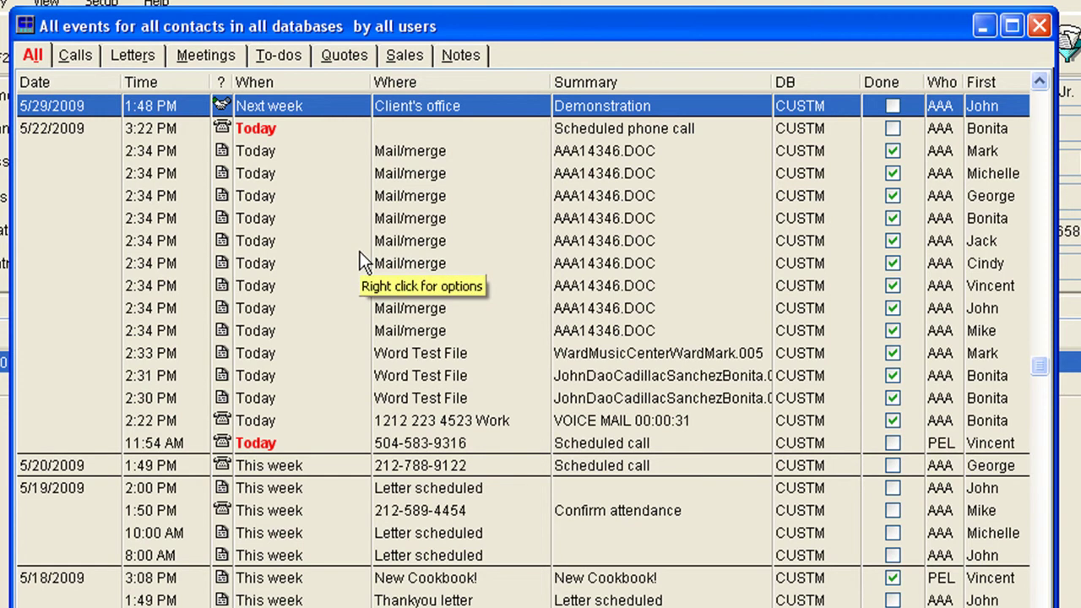
right_click(360, 251)
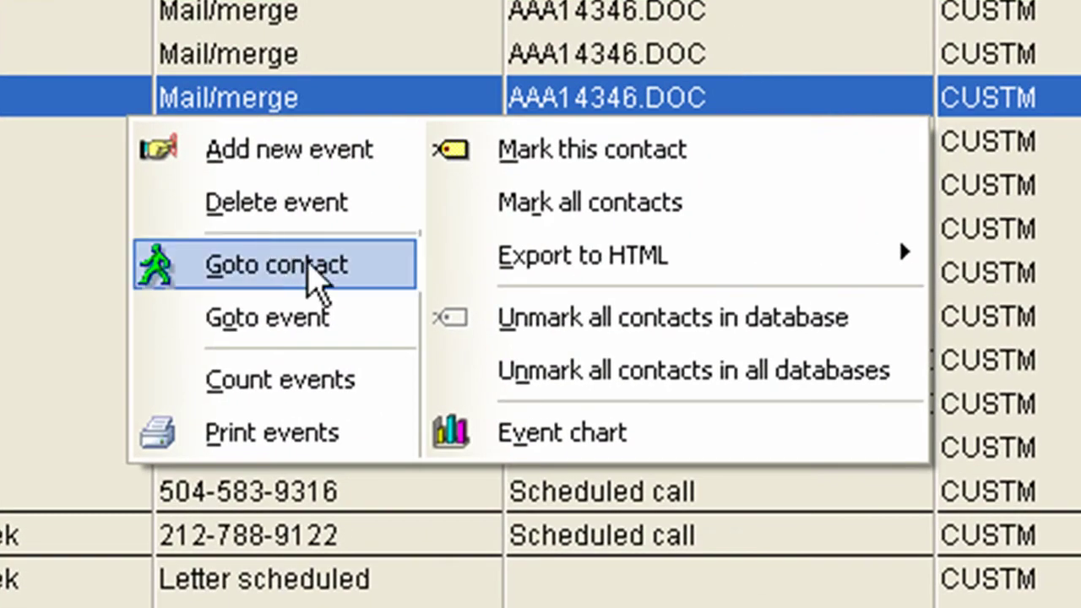
click(326, 269)
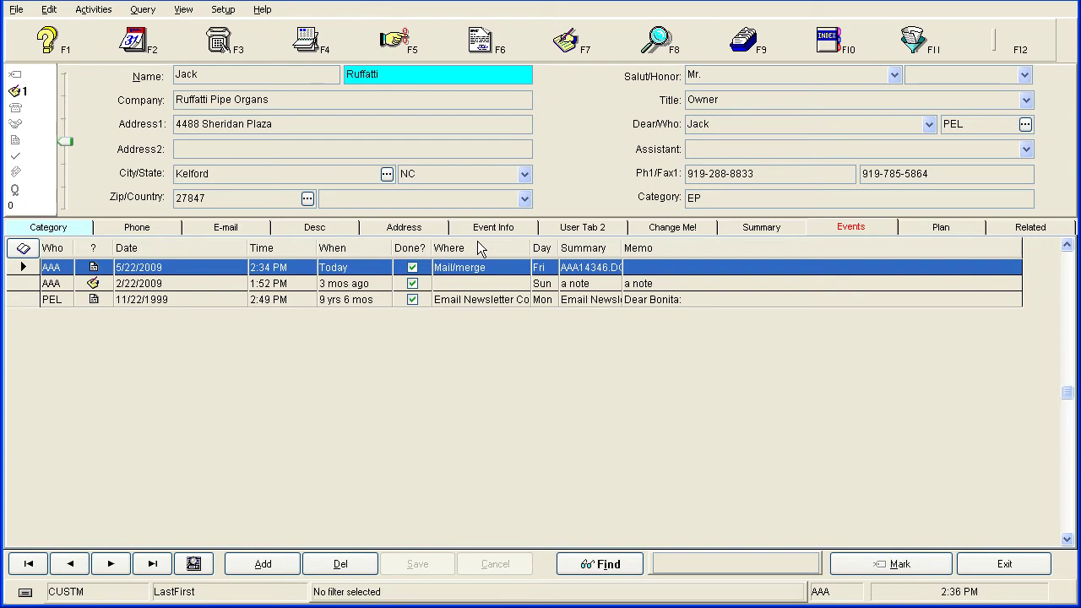
Open the day calendar and switch its interval to 2 hours, then back to 1 hour
click(137, 43)
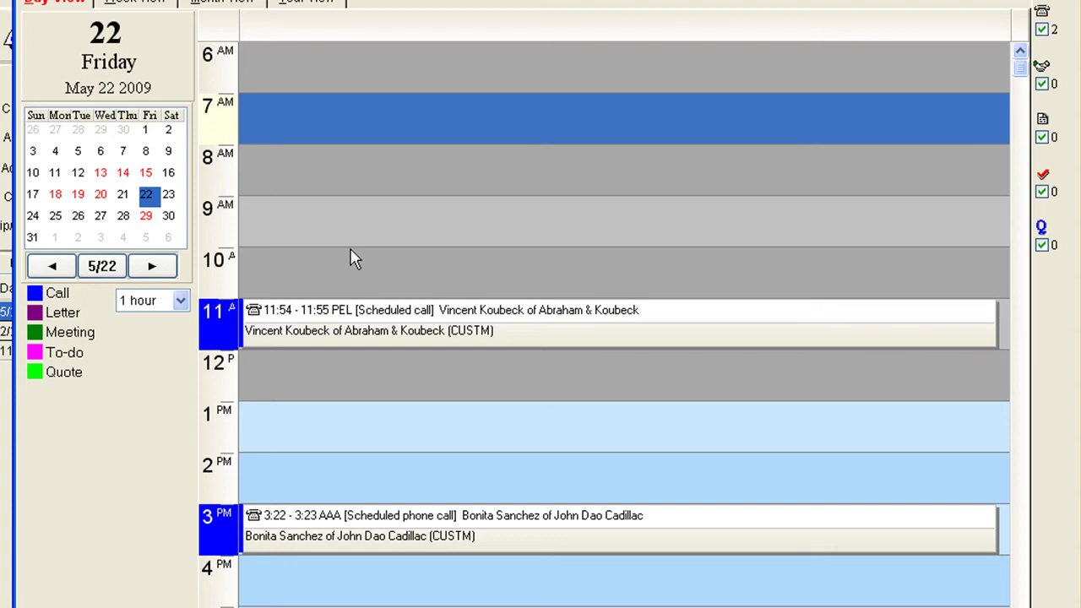
click(181, 300)
click(149, 362)
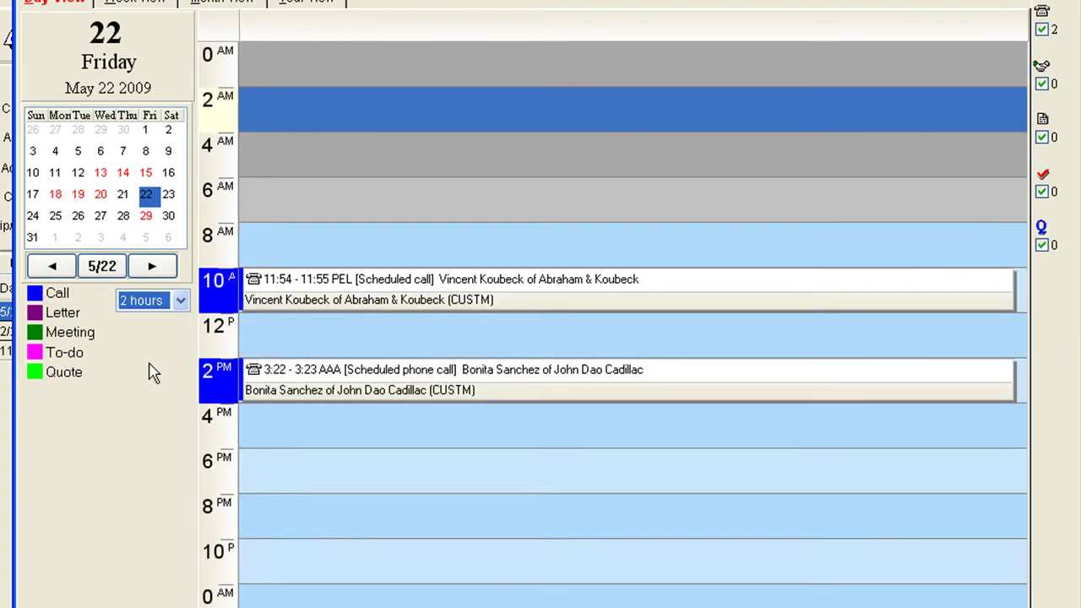
click(181, 301)
click(142, 350)
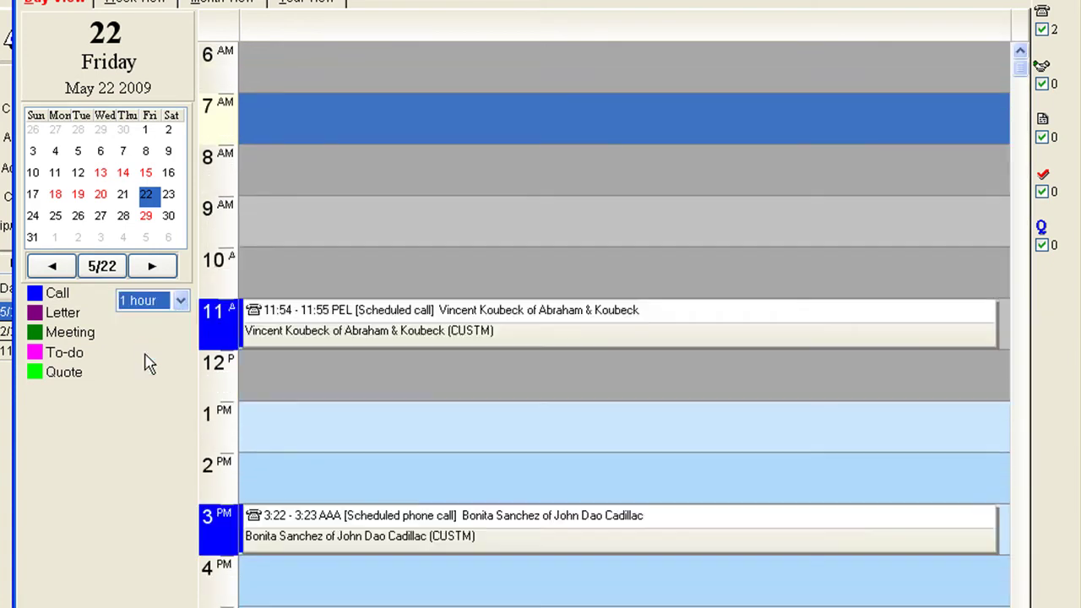
Show Tuesday, May 19, and try dragging the 8 AM letter appointment before restoring it
click(100, 196)
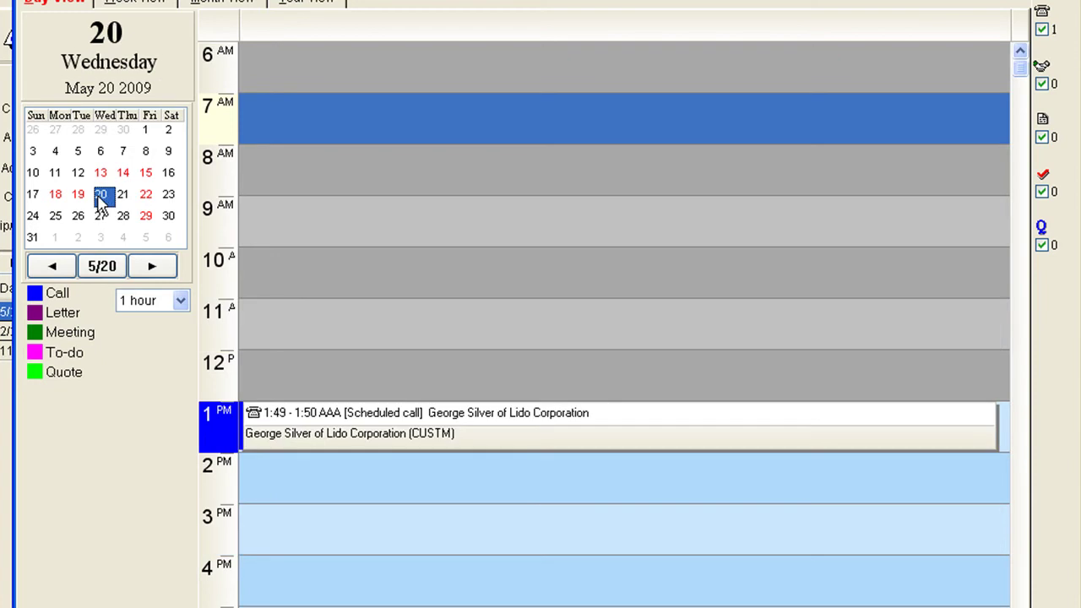
click(80, 196)
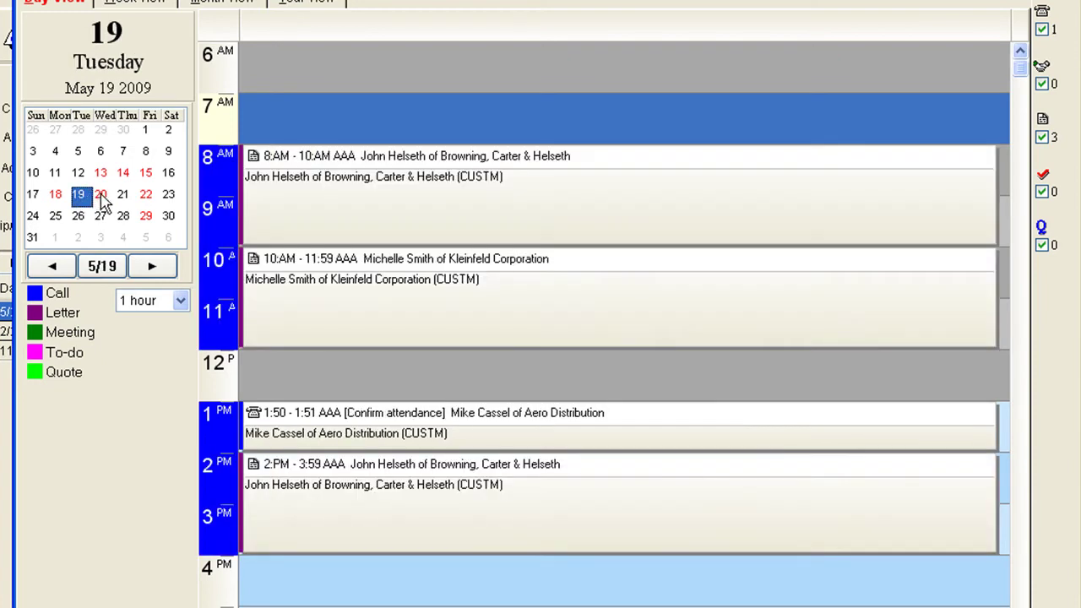
click(102, 198)
click(78, 198)
click(277, 164)
drag(277, 165, 353, 211)
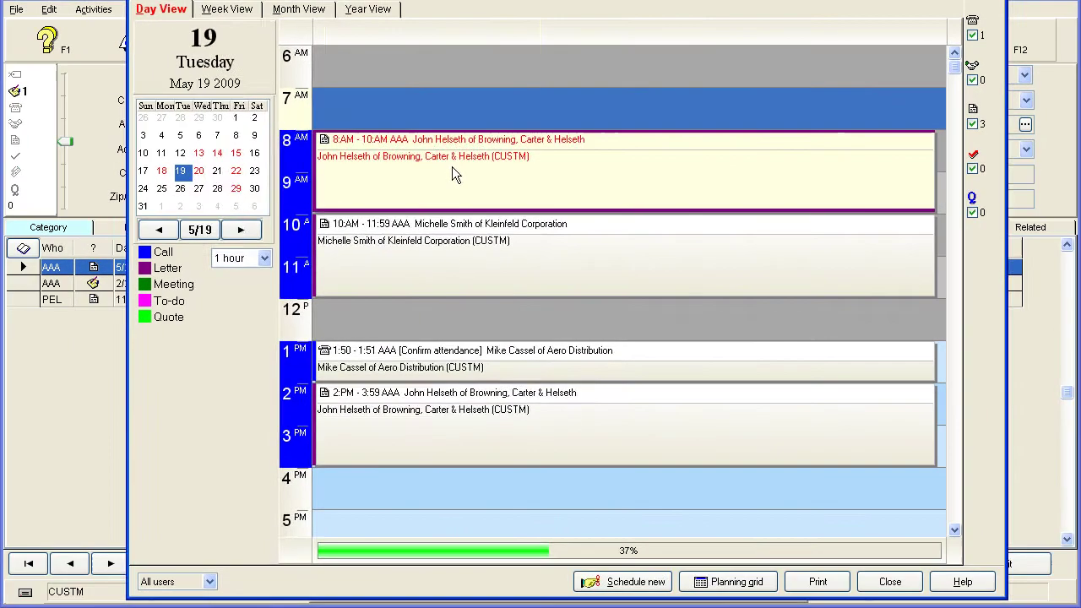
Visit the 8 AM appointment's contact, then mark the 11:54 AM call done without dialling
double_click(453, 168)
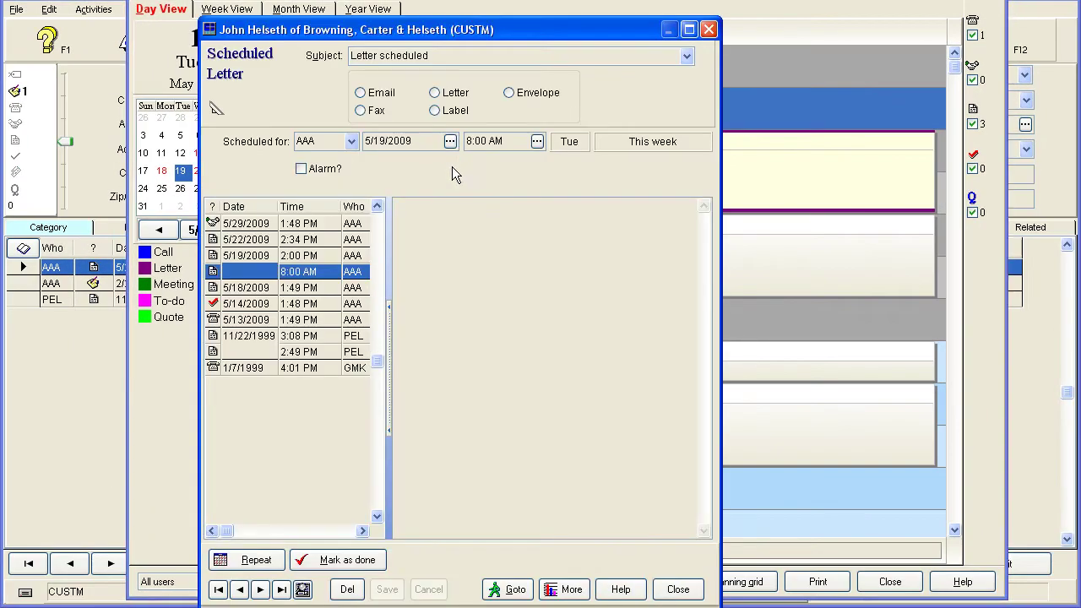
click(513, 590)
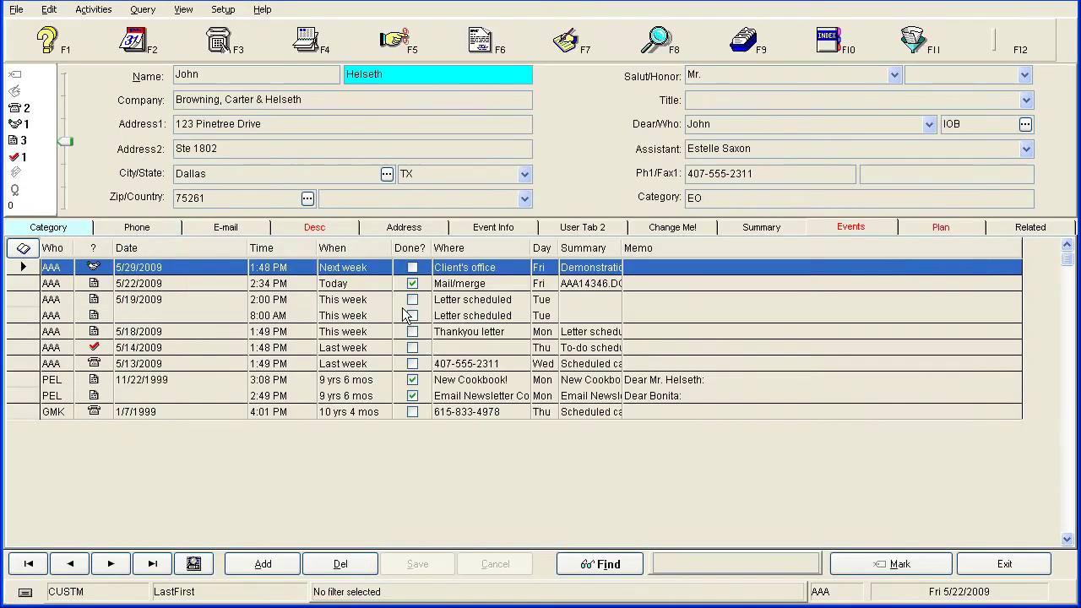
key(F2)
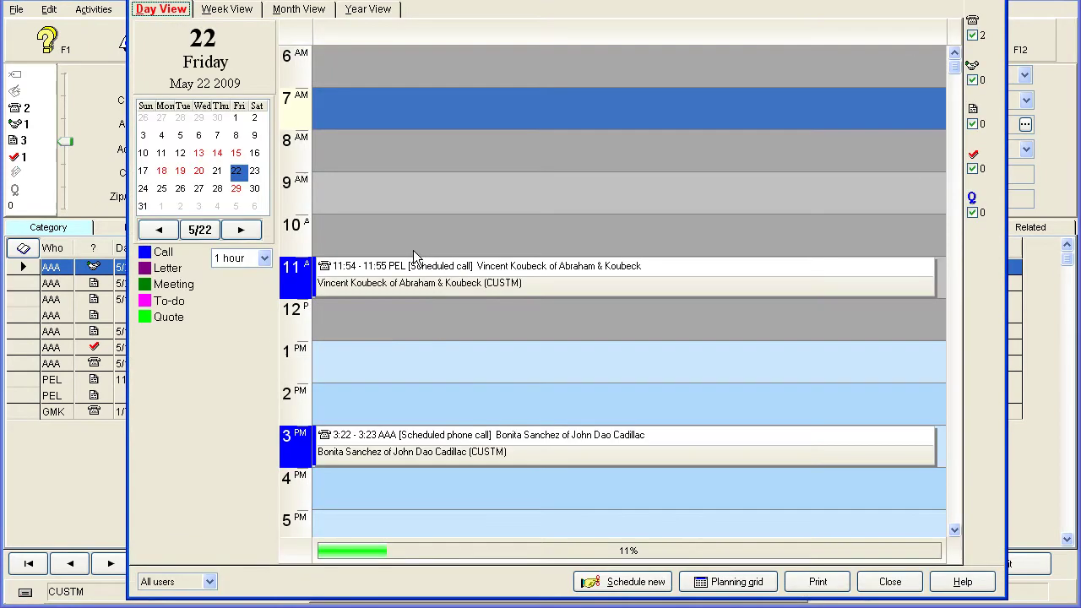
double_click(488, 280)
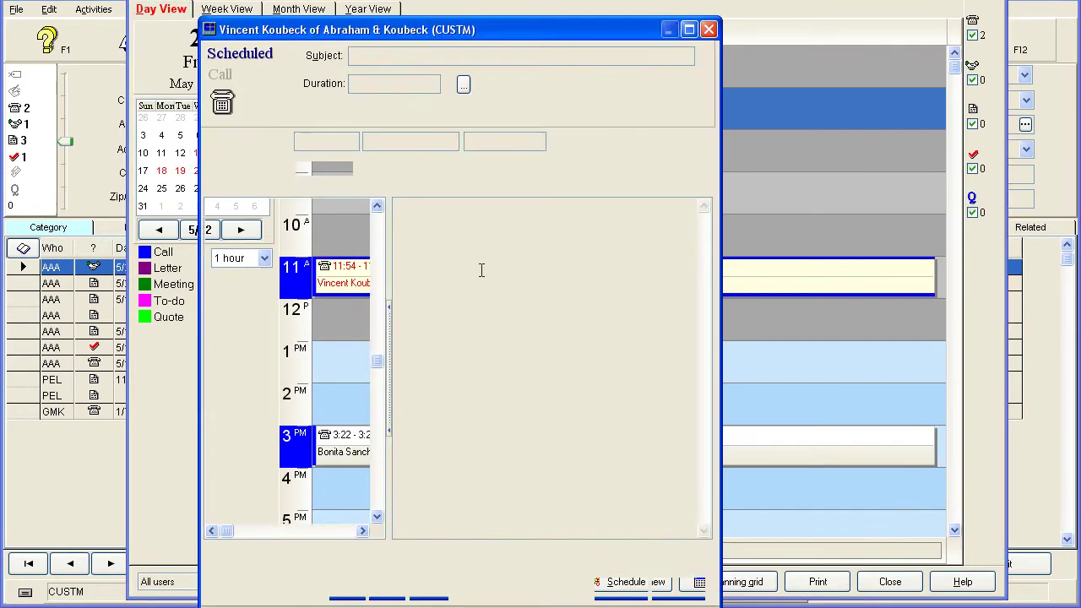
click(338, 560)
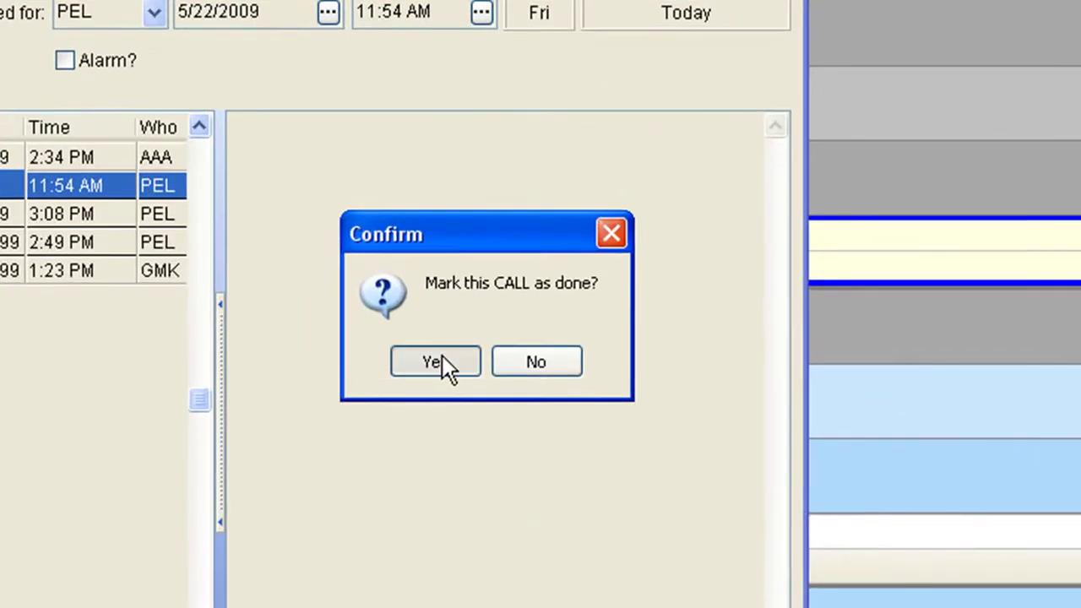
click(521, 343)
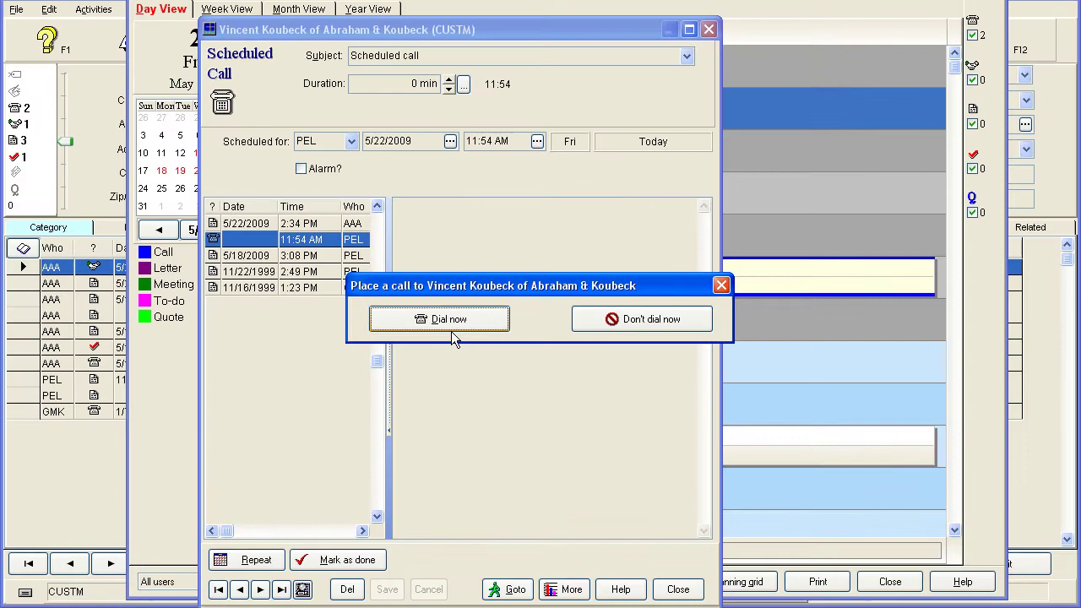
click(599, 321)
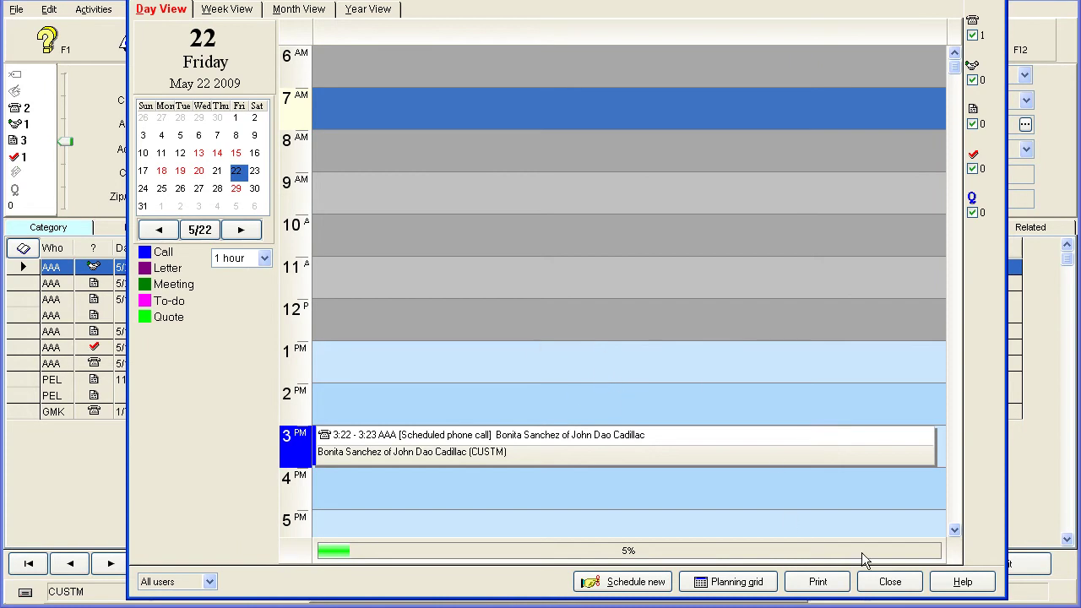
Go from the calls list's 2:22 PM voicemail to its contact, then narrow the Date column
click(891, 583)
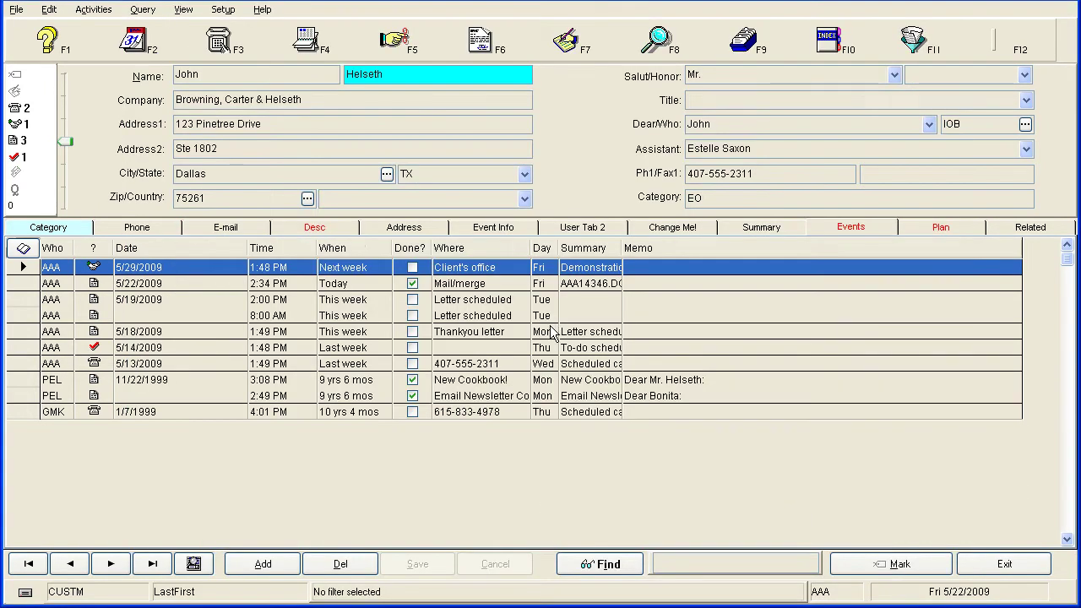
click(307, 39)
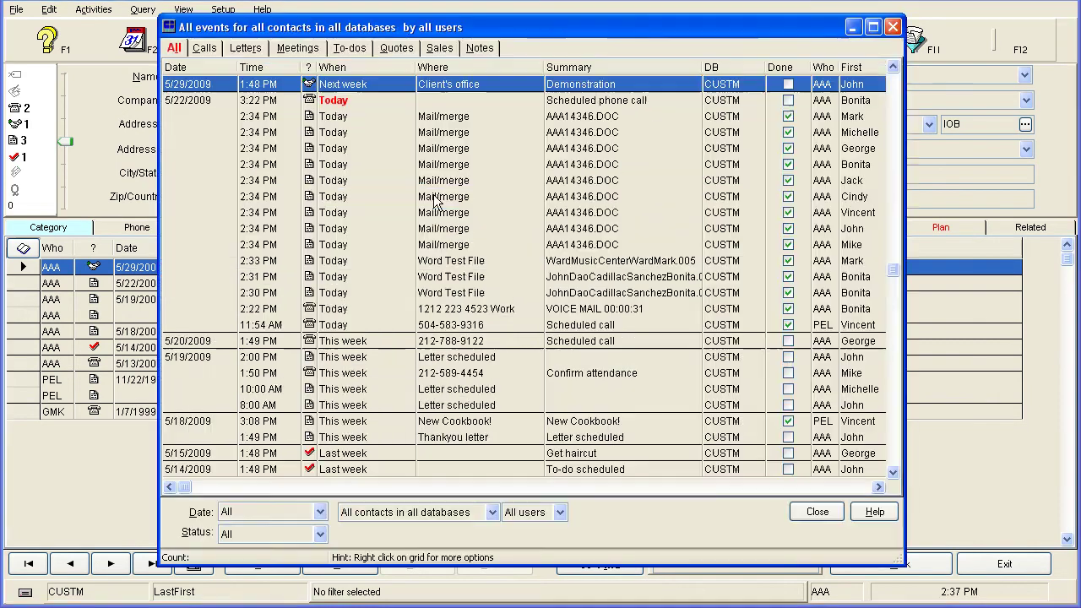
click(207, 49)
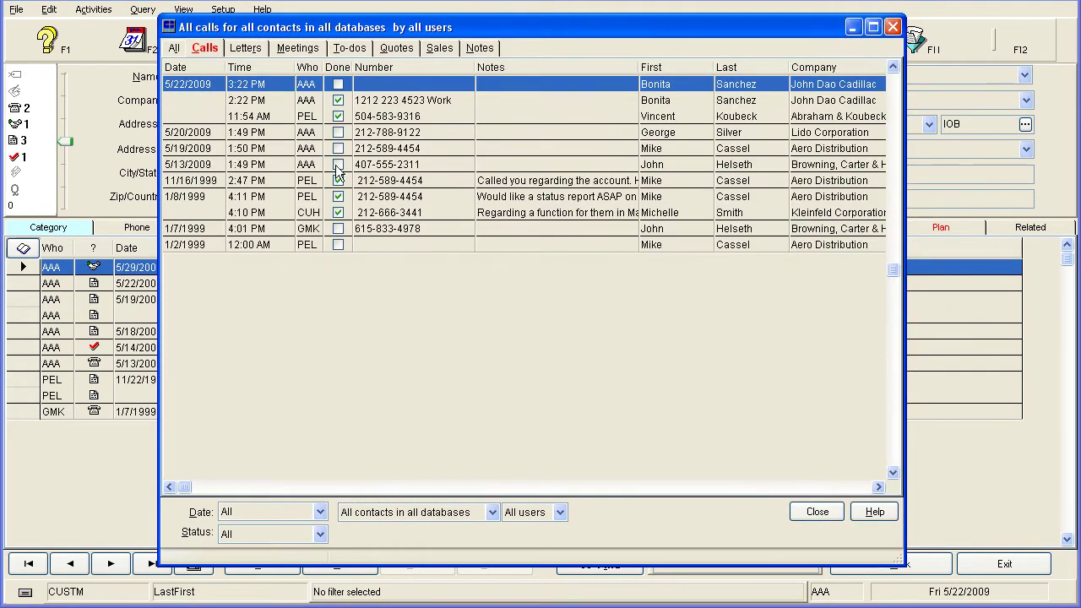
click(484, 100)
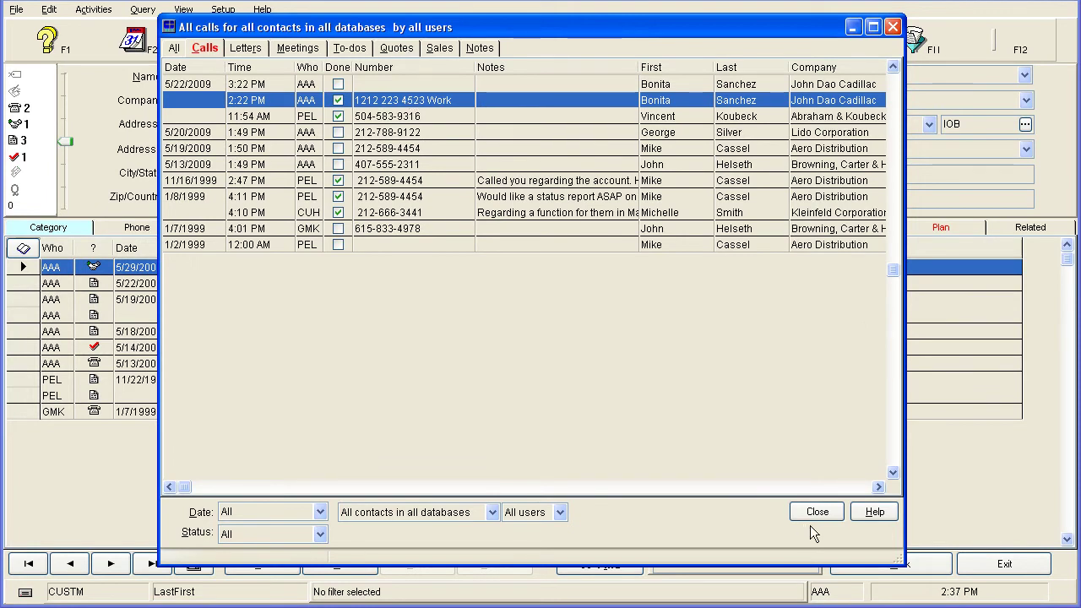
double_click(405, 99)
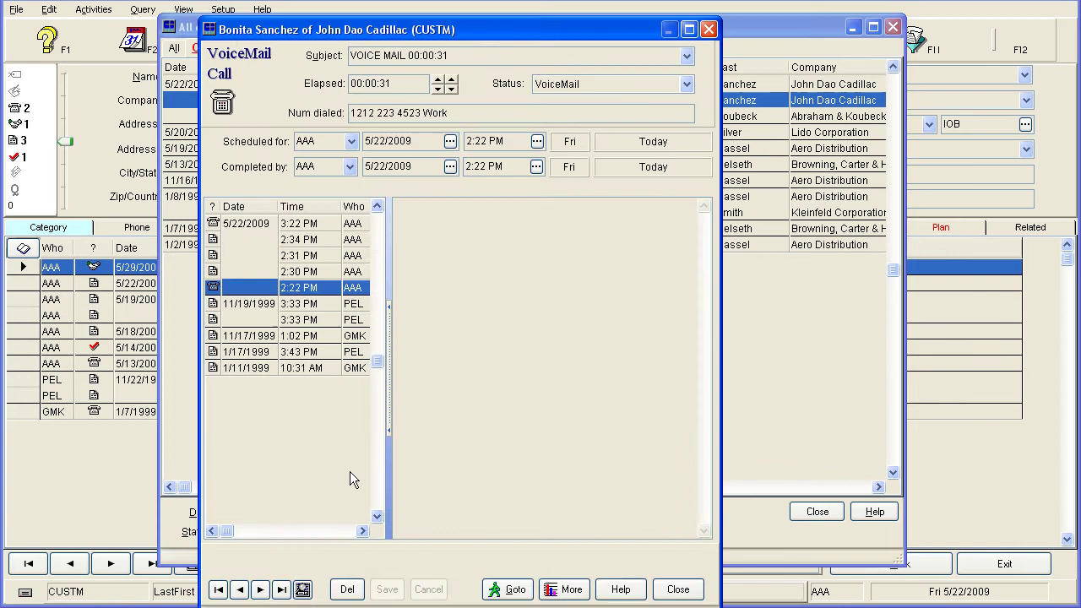
click(507, 590)
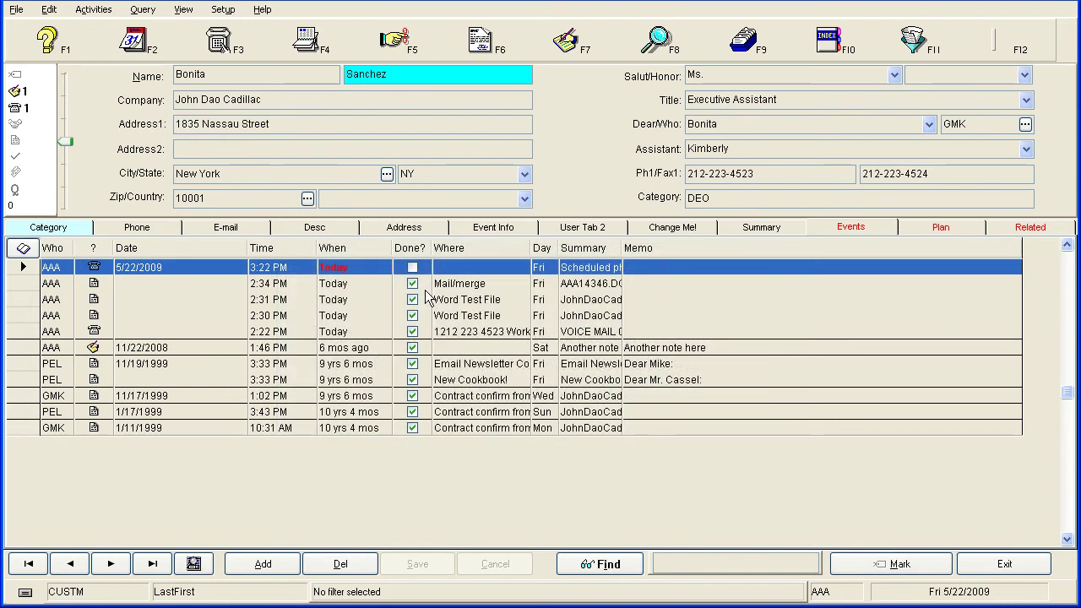
drag(247, 247, 195, 248)
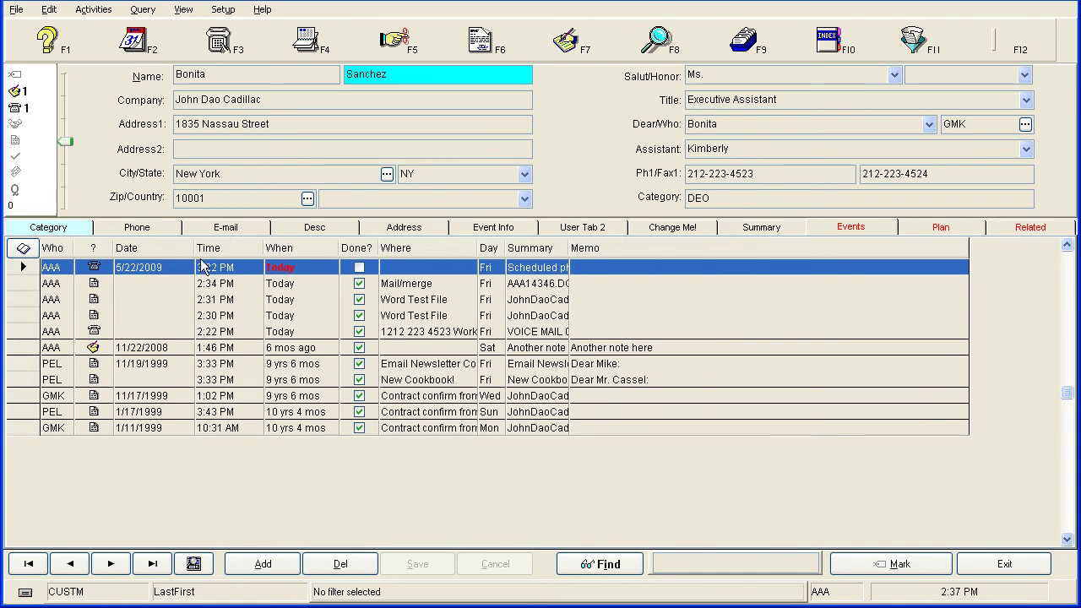
click(57, 287)
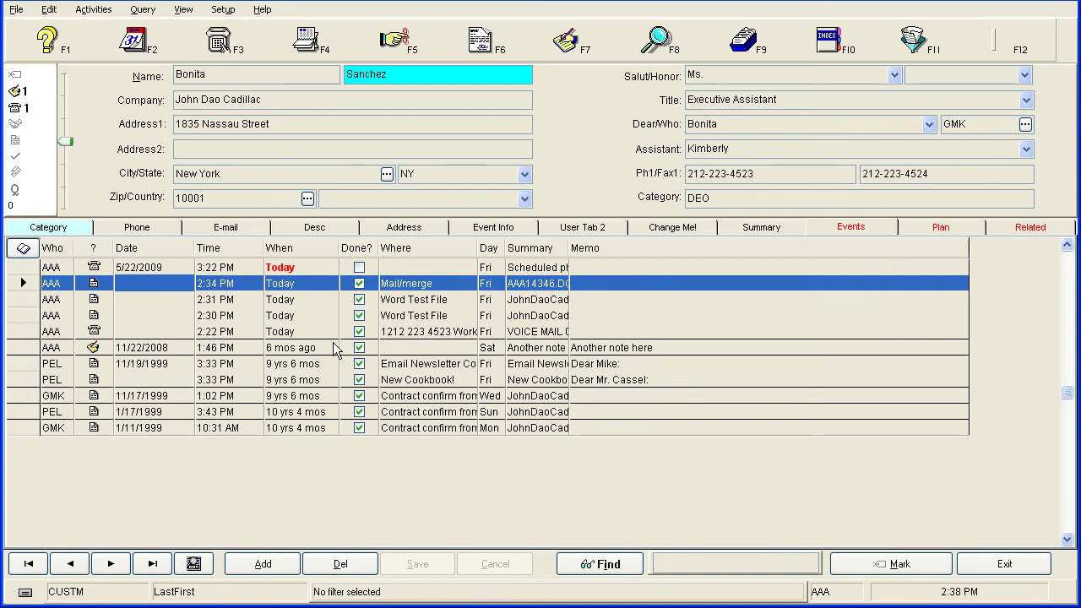
Show the contact's related records and jump back and forth between the two related contacts
click(994, 230)
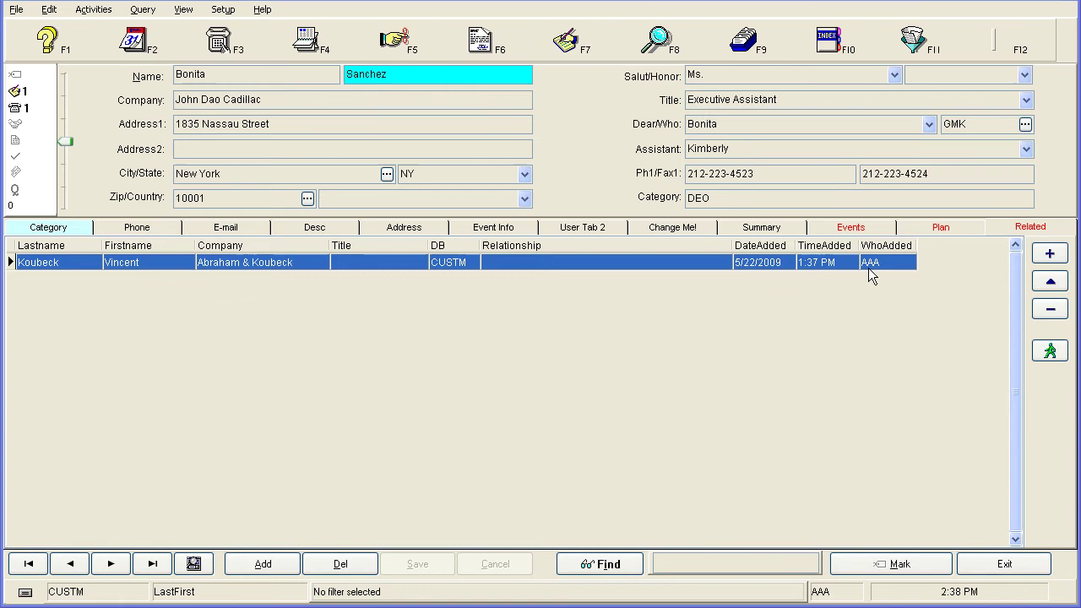
click(1050, 351)
click(1050, 351)
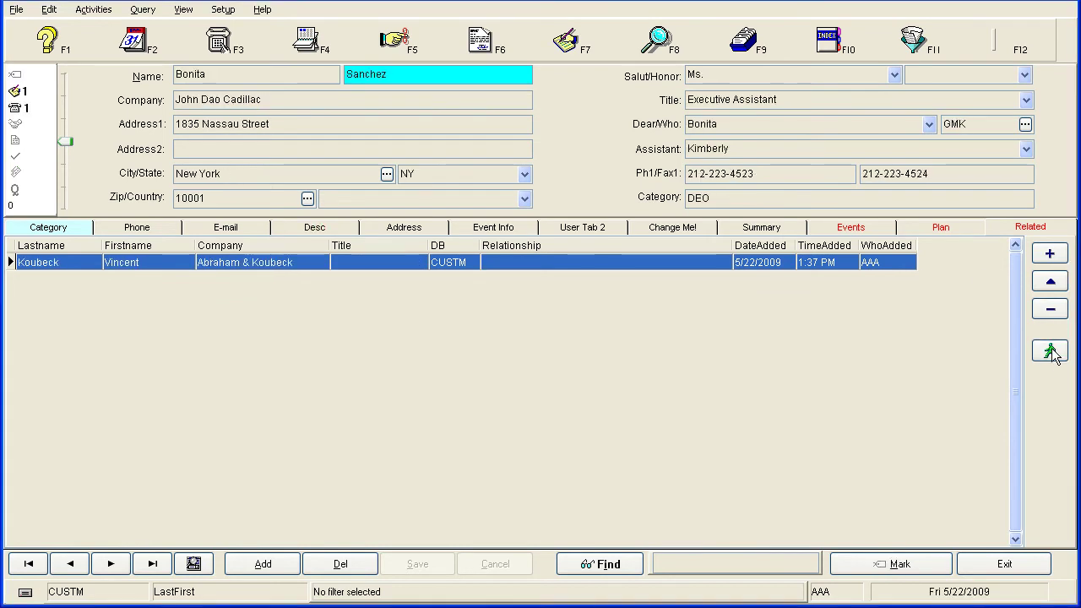
click(1050, 352)
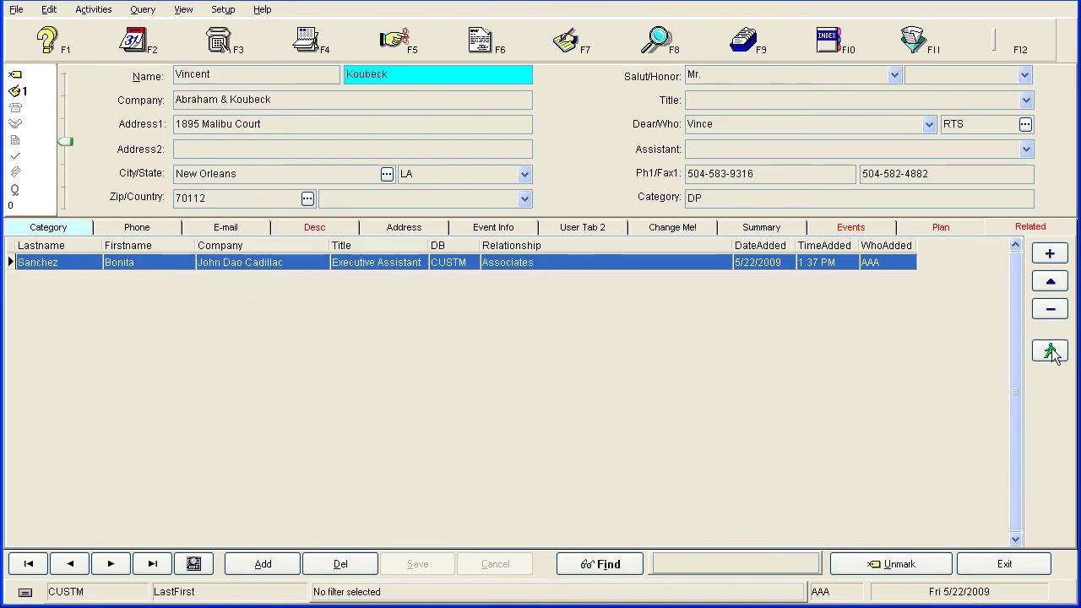
Add a new related contact described as 'another relation', save it, and go to that contact
click(1050, 254)
click(379, 173)
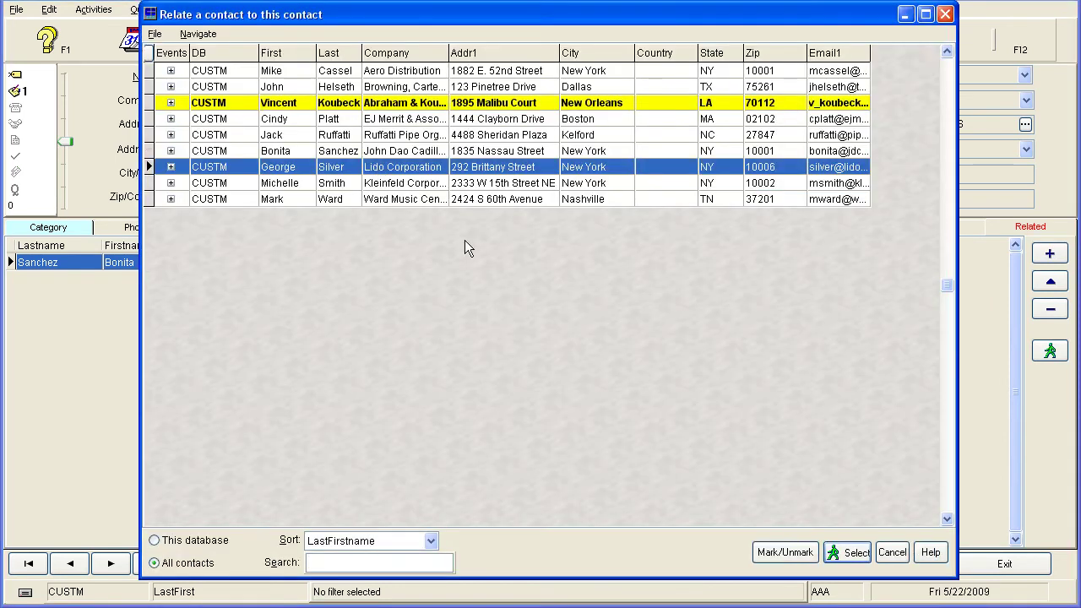
click(847, 553)
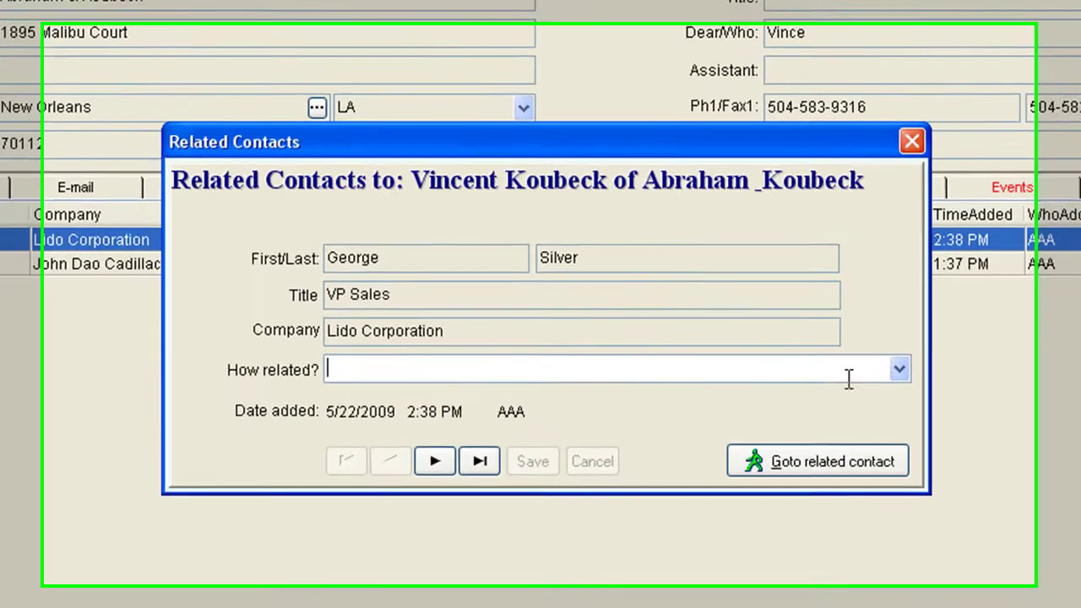
text(another relation)
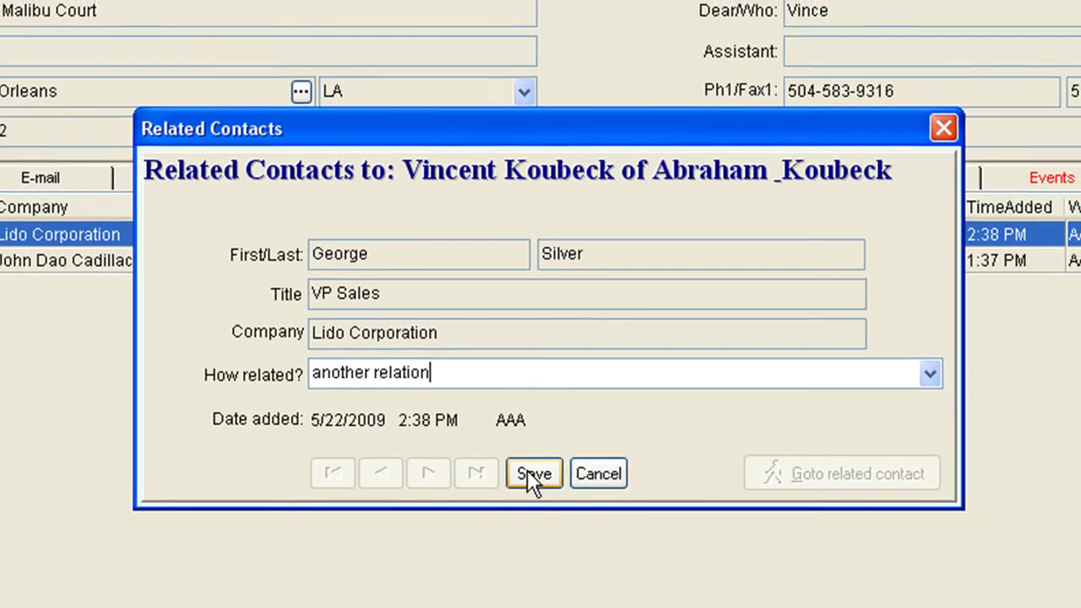
click(533, 476)
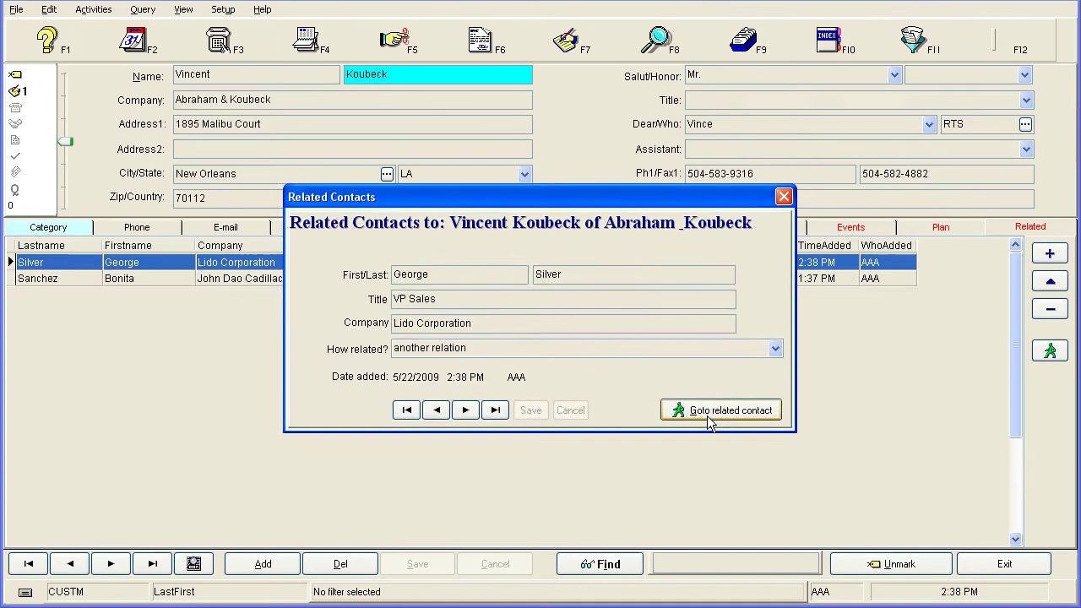
click(708, 413)
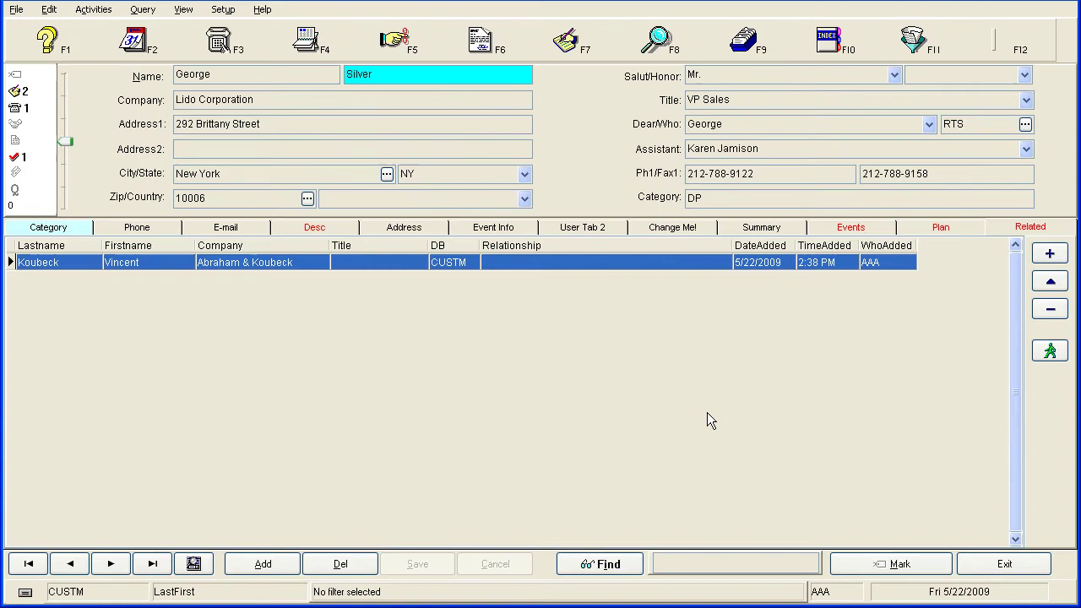
Return to the related contact's record, select the other related contact, and open EMMA
click(1054, 352)
click(540, 280)
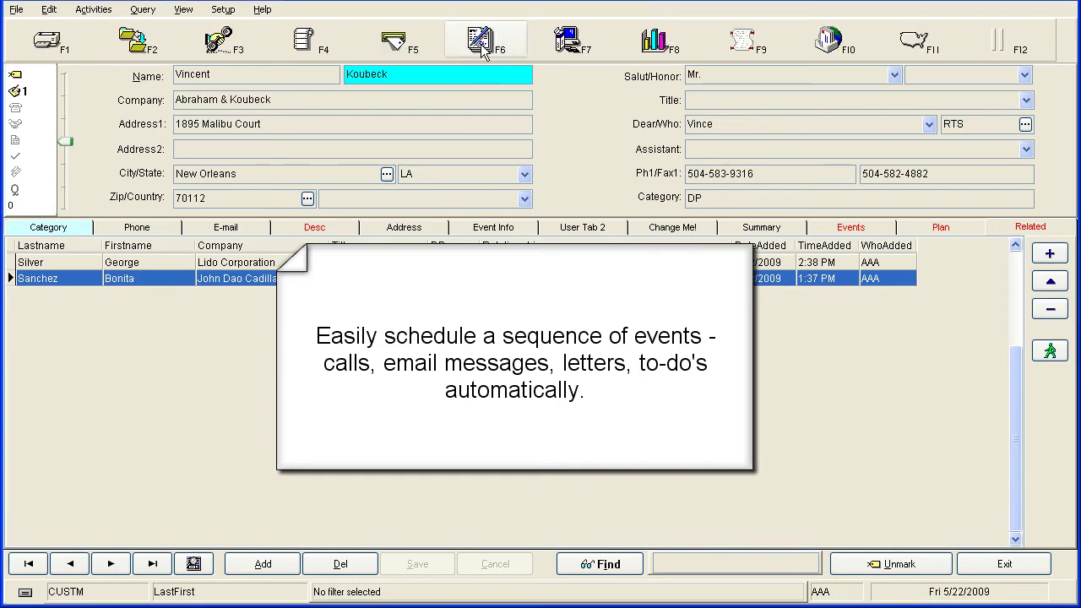
click(488, 44)
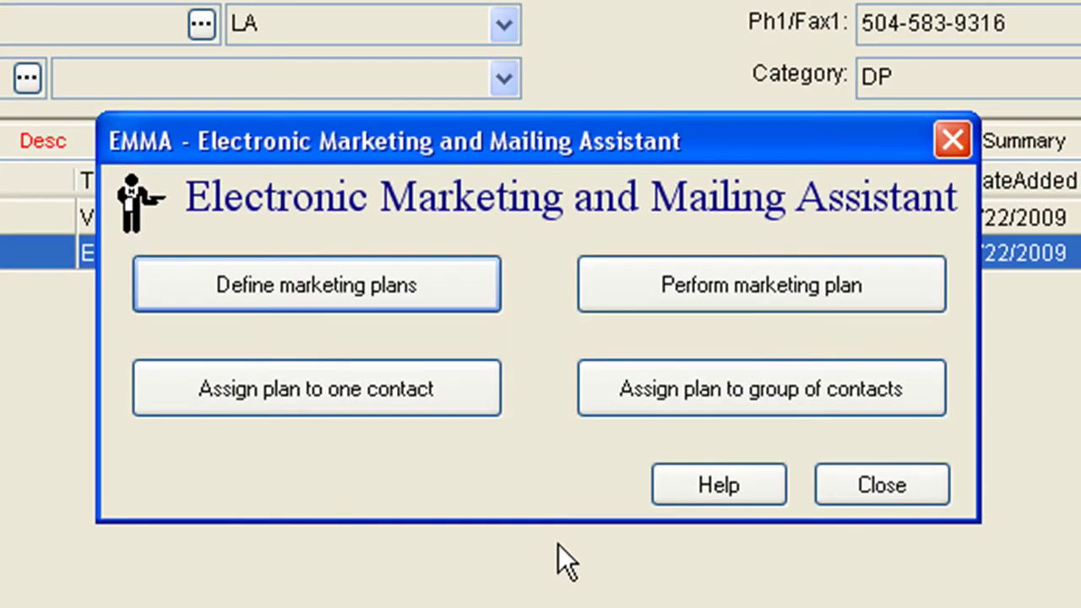
click(442, 297)
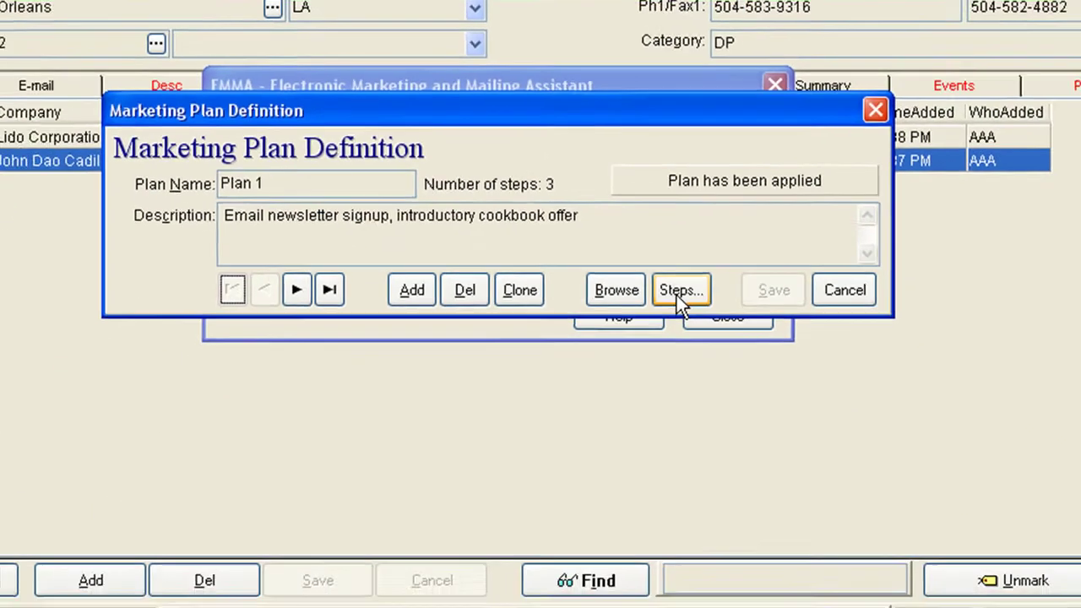
click(792, 423)
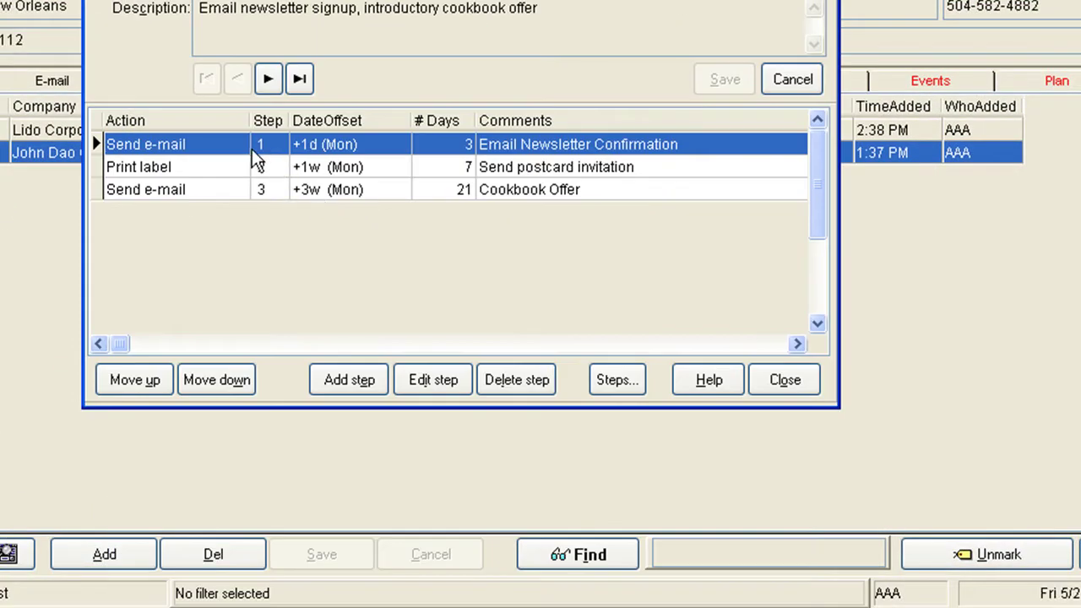
click(342, 167)
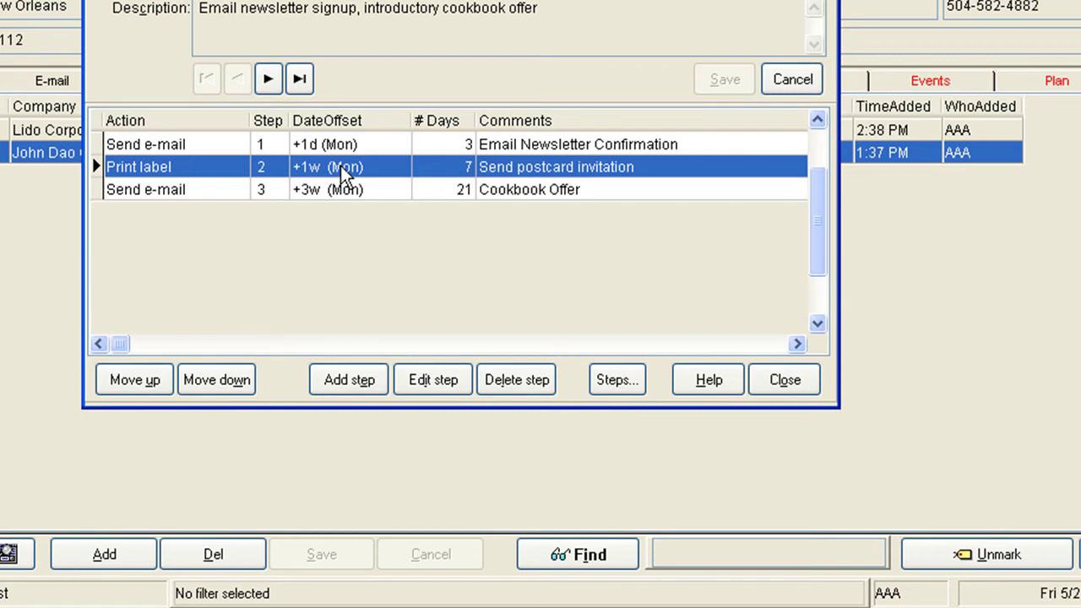
click(361, 190)
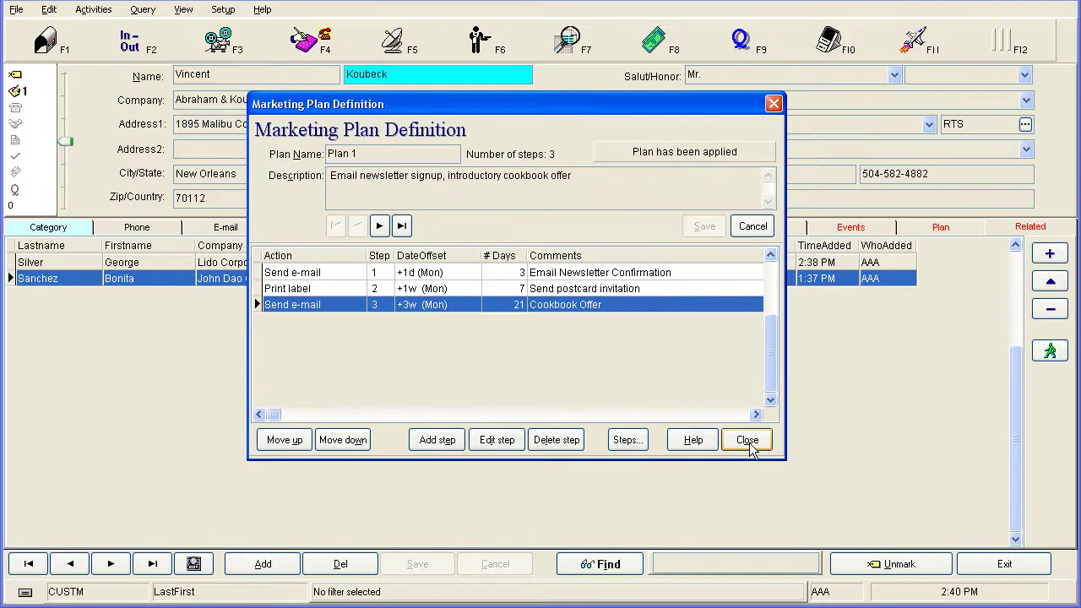
click(758, 390)
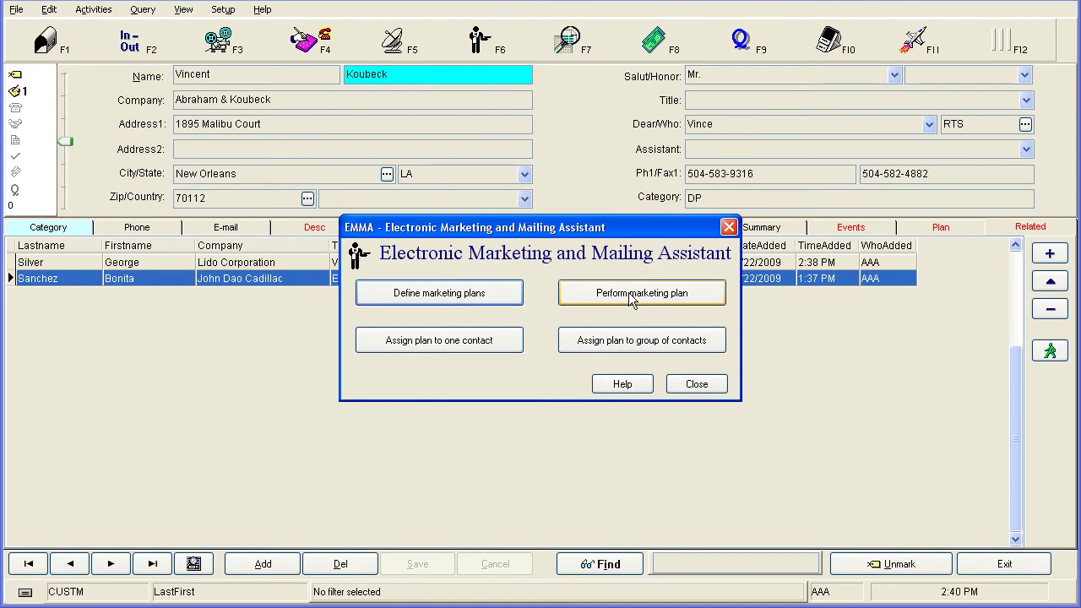
Close EMMA and open single-label printing on the Co-Star LabelWriter
click(709, 387)
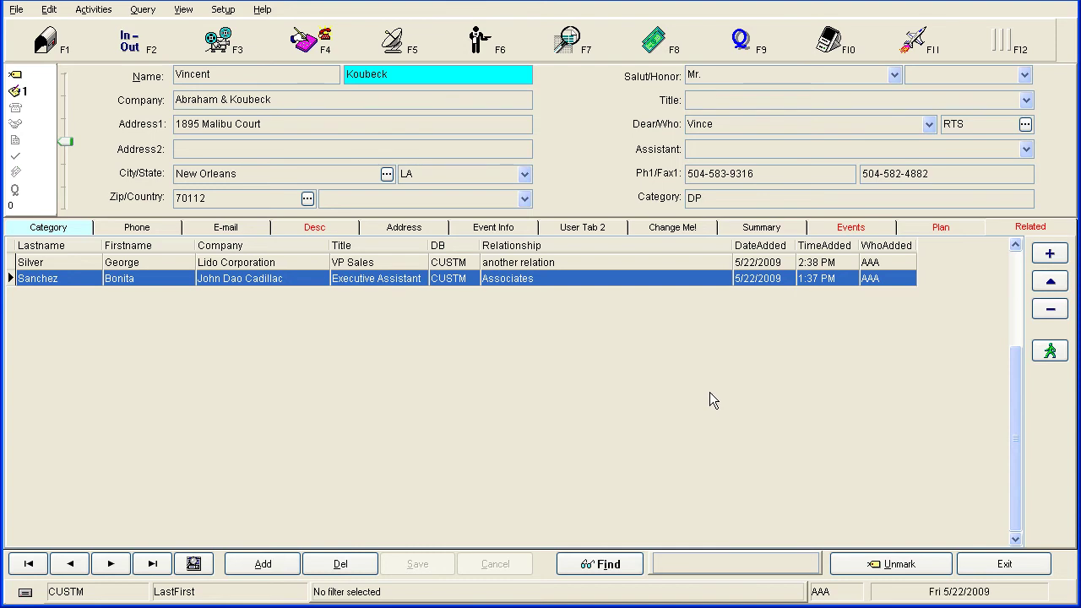
key(F1)
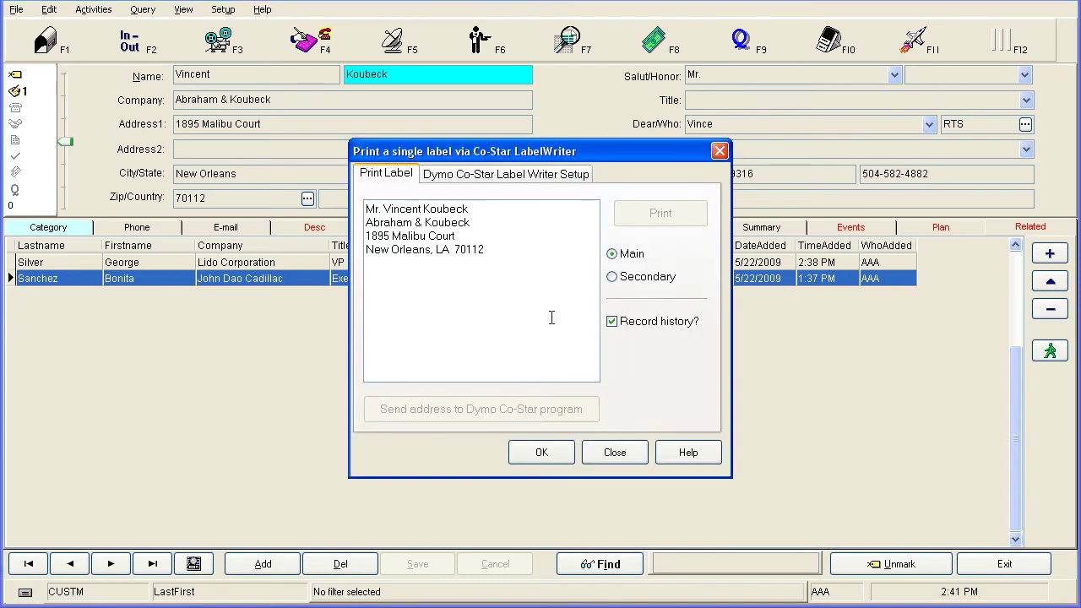
Check the Dymo Co-Star Label Writer Setup tab, then close the label dialog
click(530, 177)
click(406, 174)
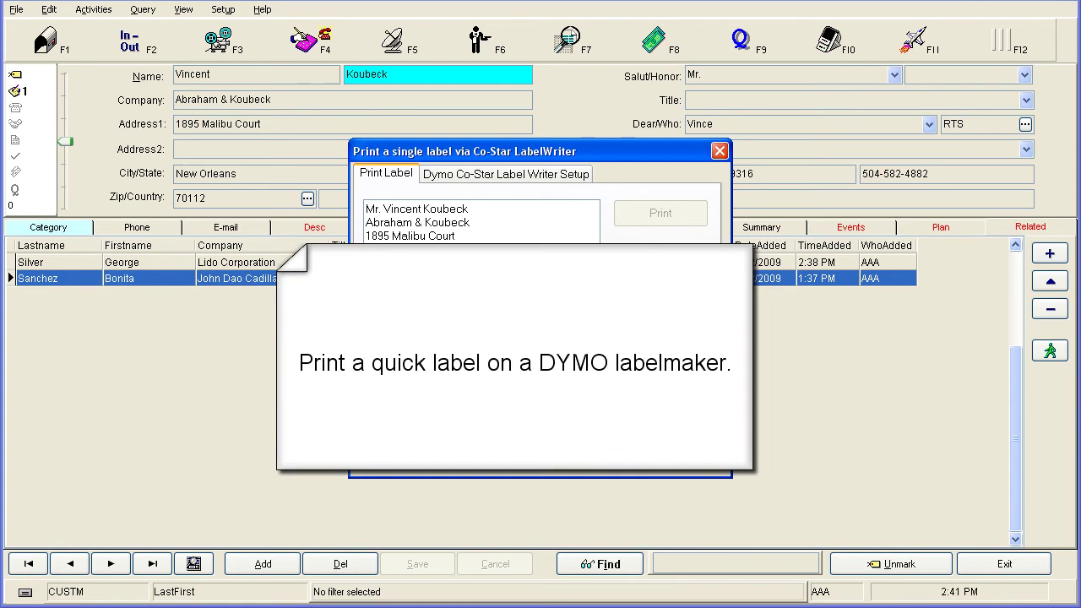
key(Escape)
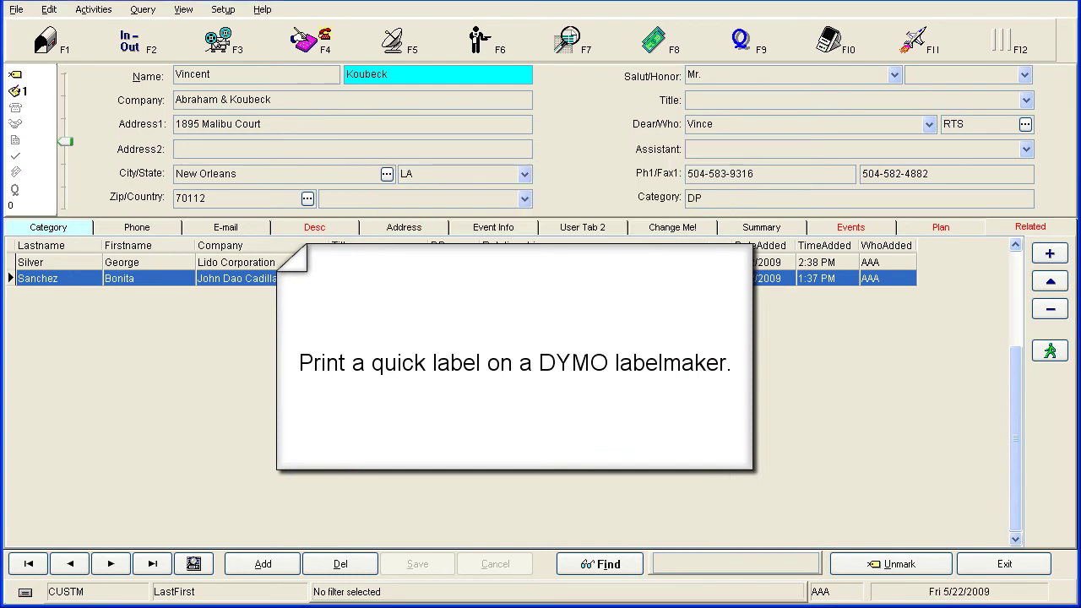
click(397, 43)
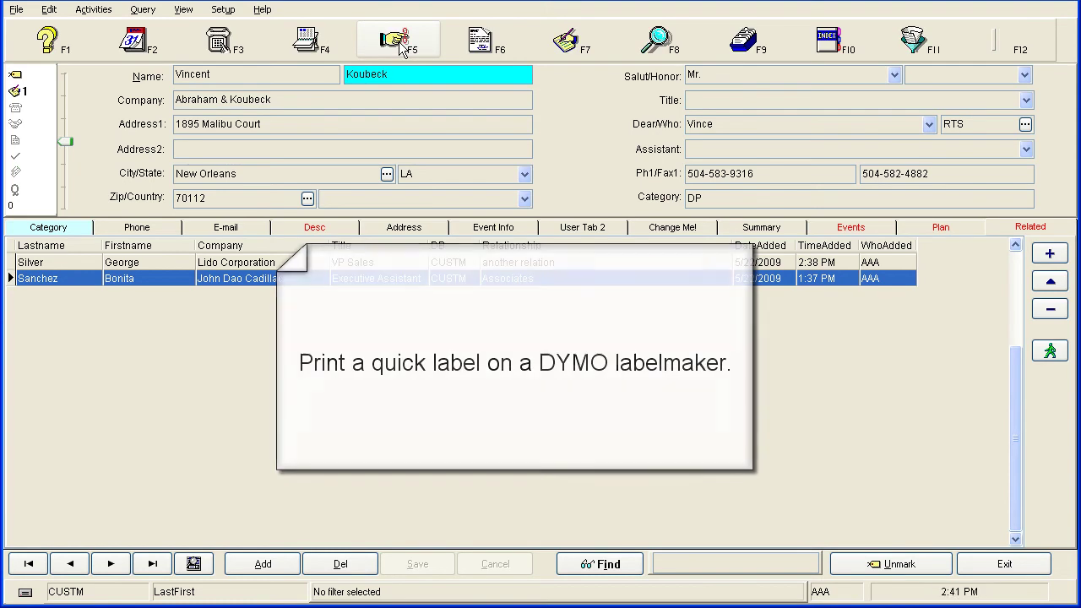
click(306, 52)
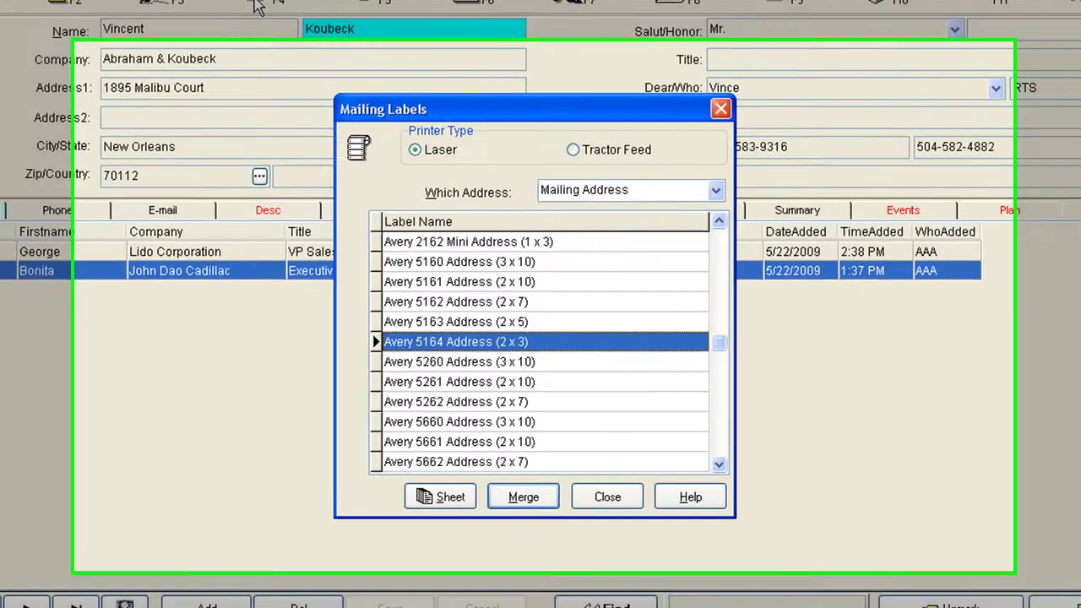
click(616, 497)
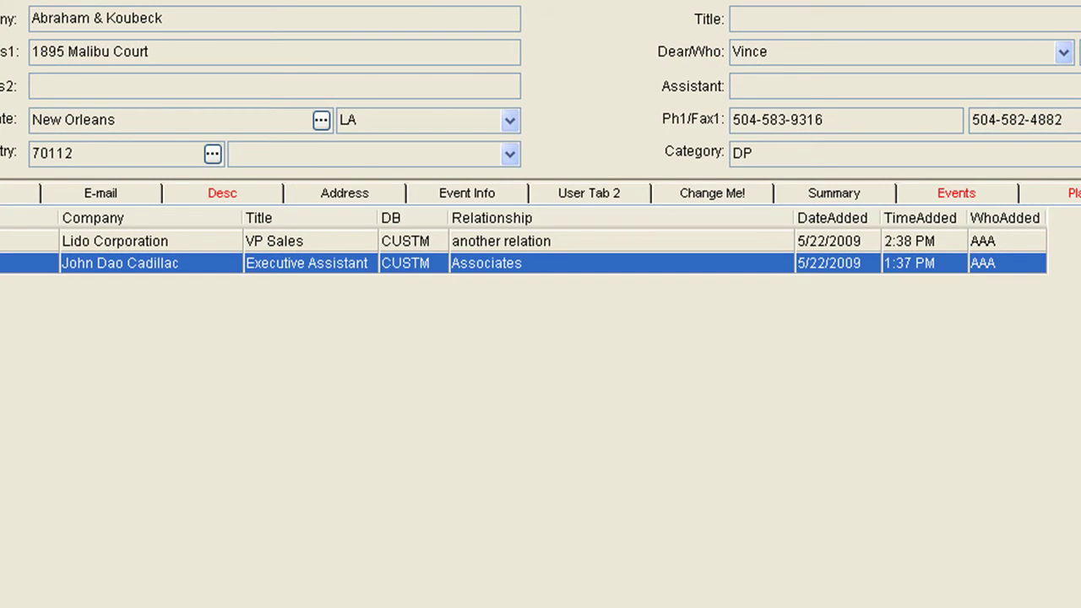
key(F5)
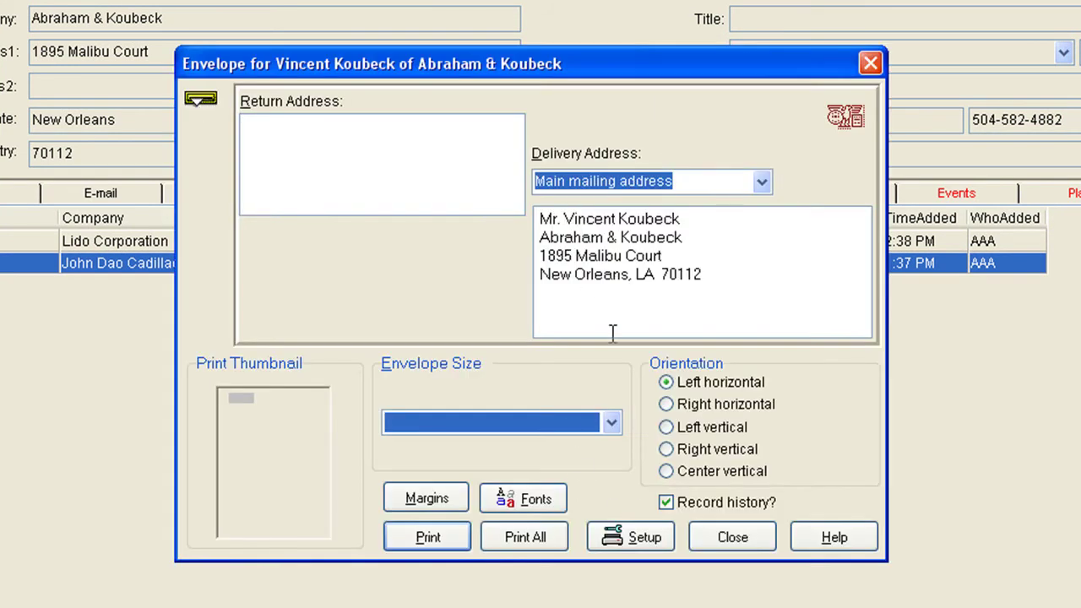
click(721, 532)
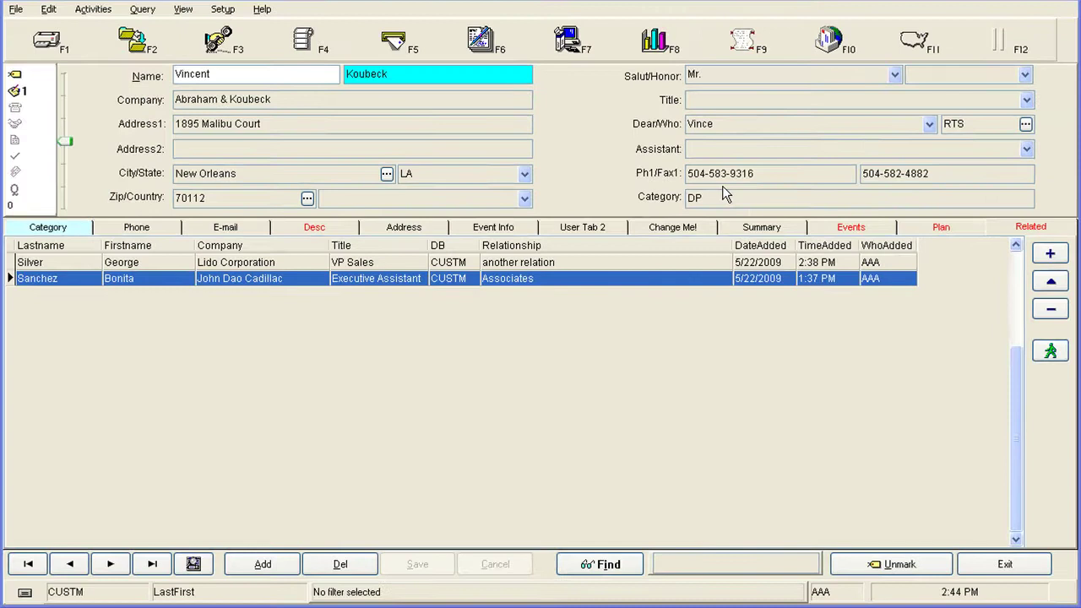
Start a new e-mail to the contact and set outgoing mail to use SMTP
click(863, 52)
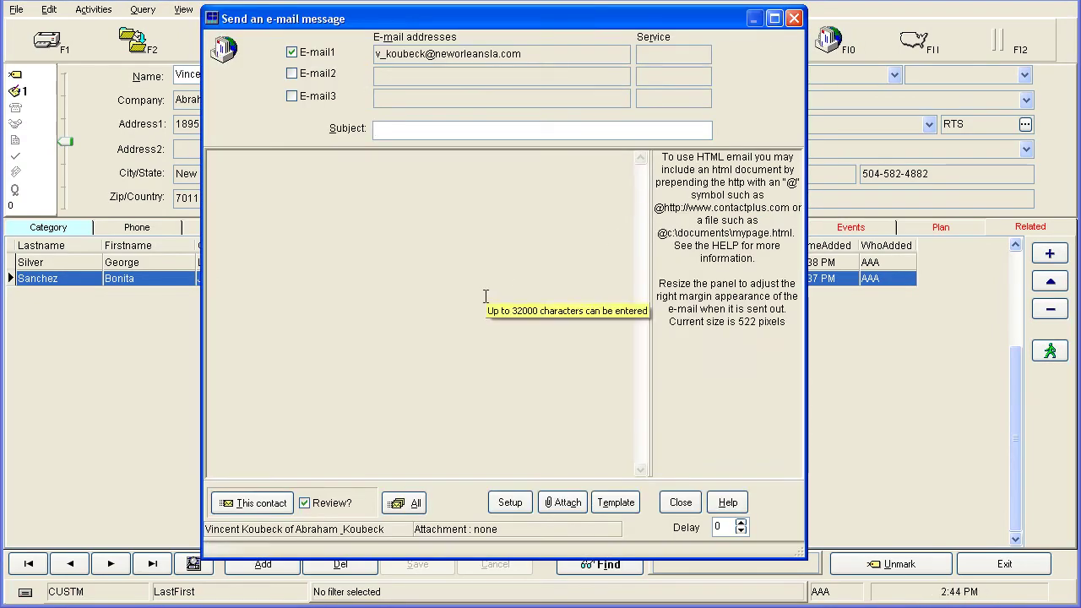
click(510, 501)
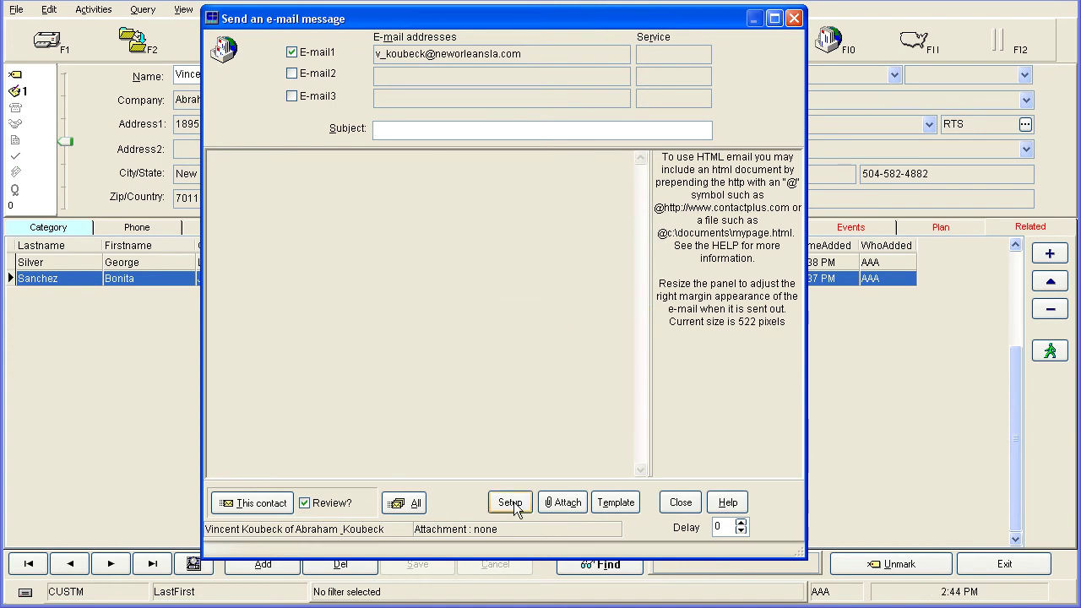
click(437, 147)
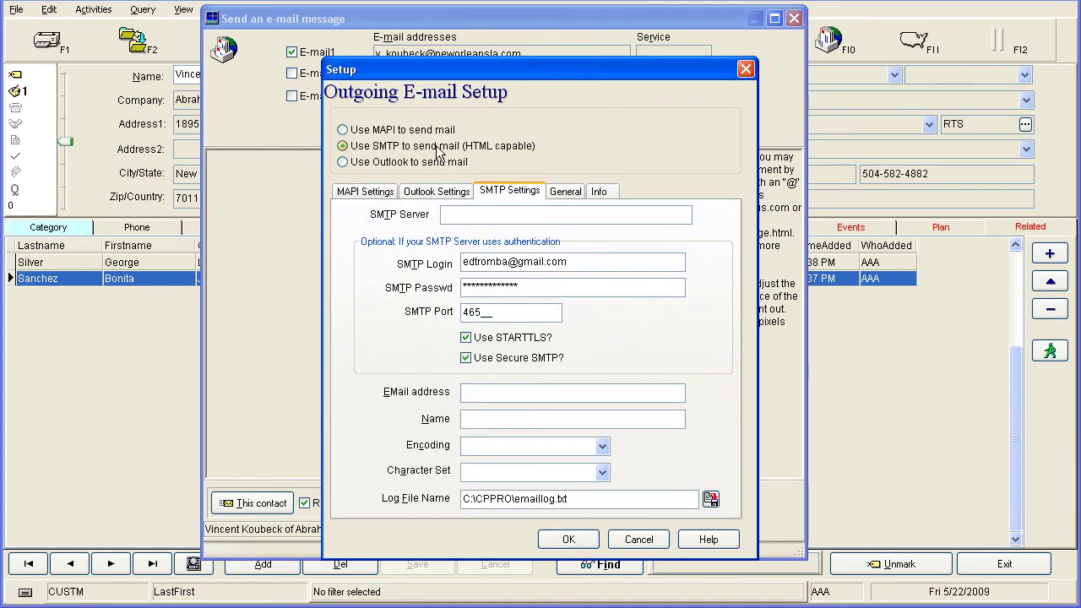
click(418, 131)
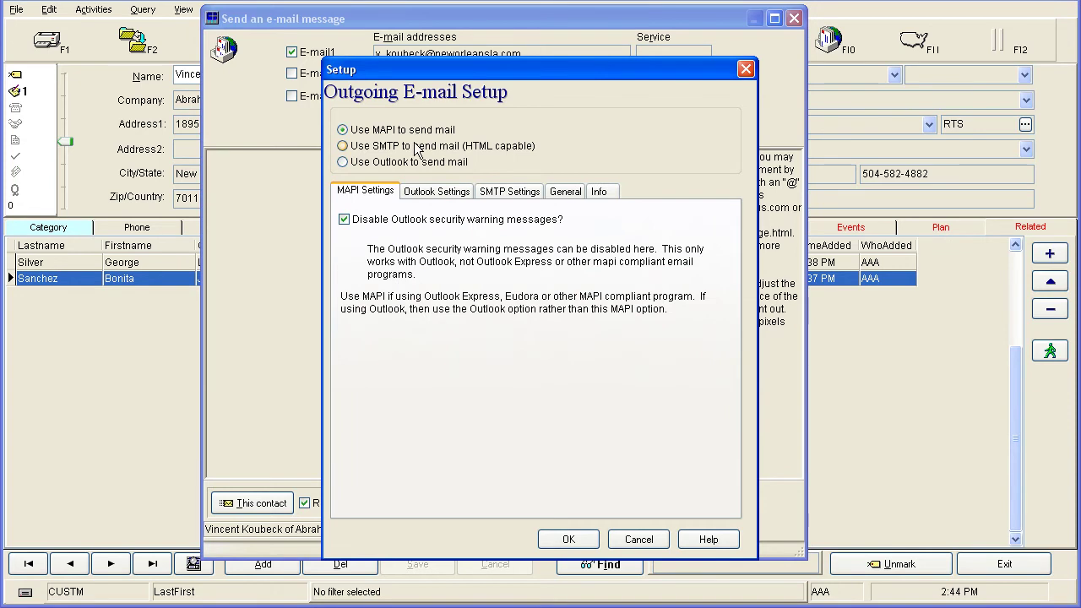
click(416, 148)
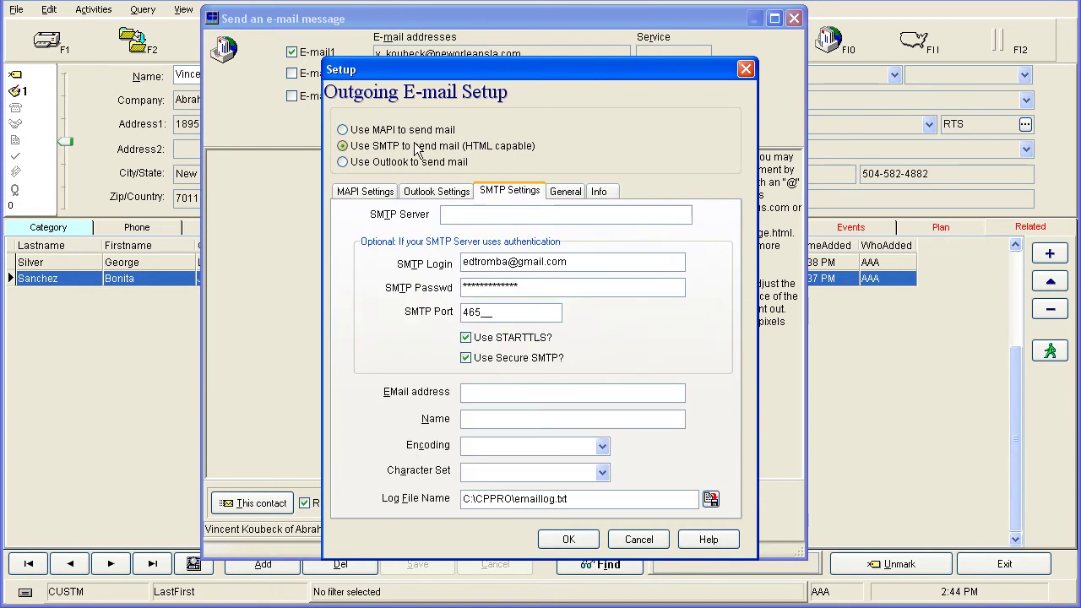
Cancel setup, fill the e-mail with the 'Email Newsletter Signup Thank you' template, then close it
click(640, 541)
click(616, 502)
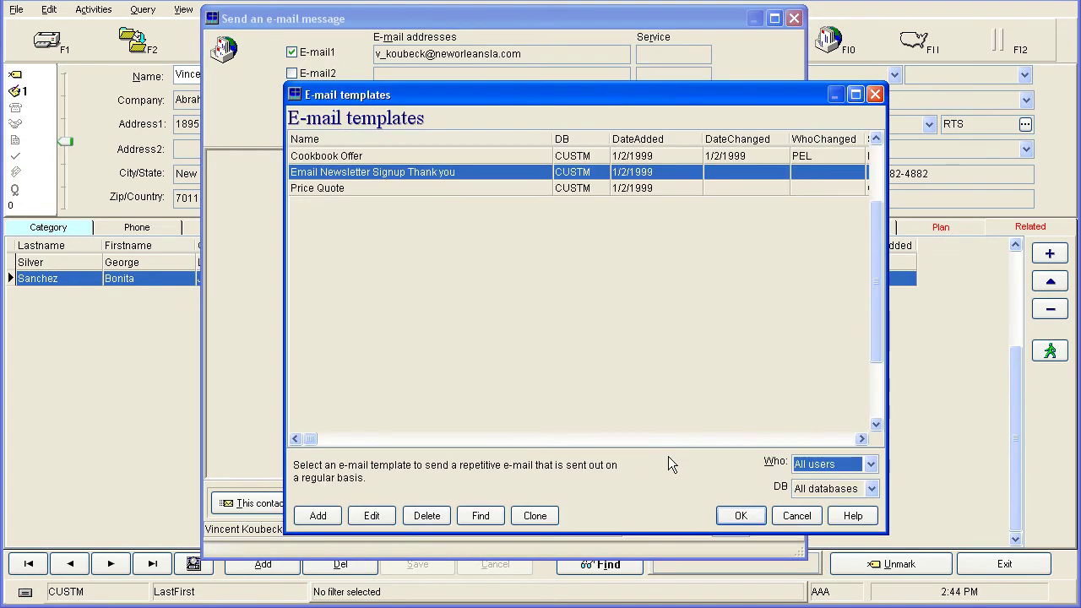
click(423, 190)
click(417, 174)
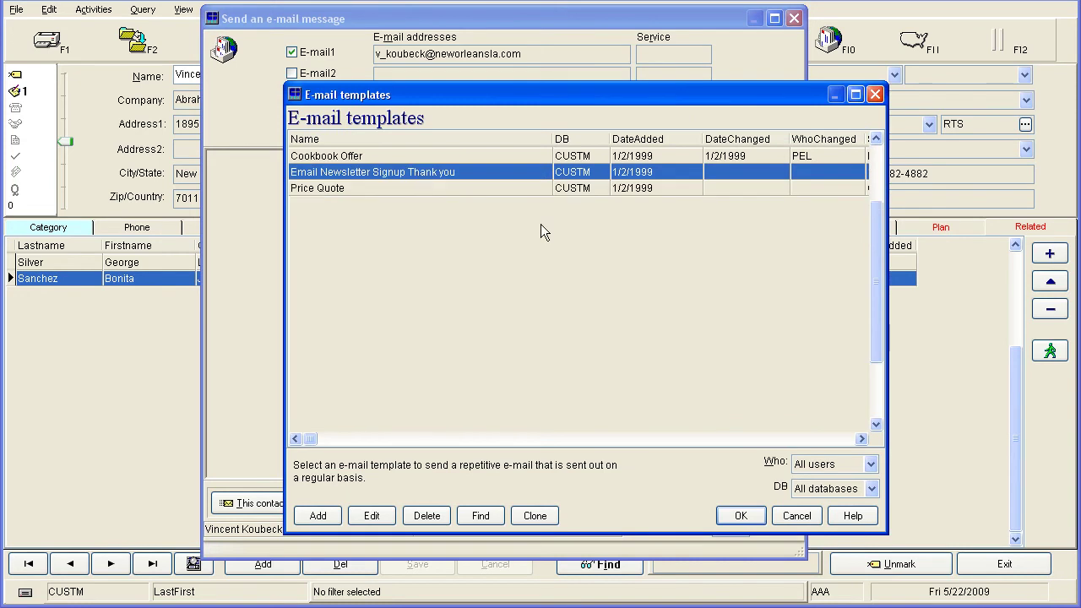
click(741, 516)
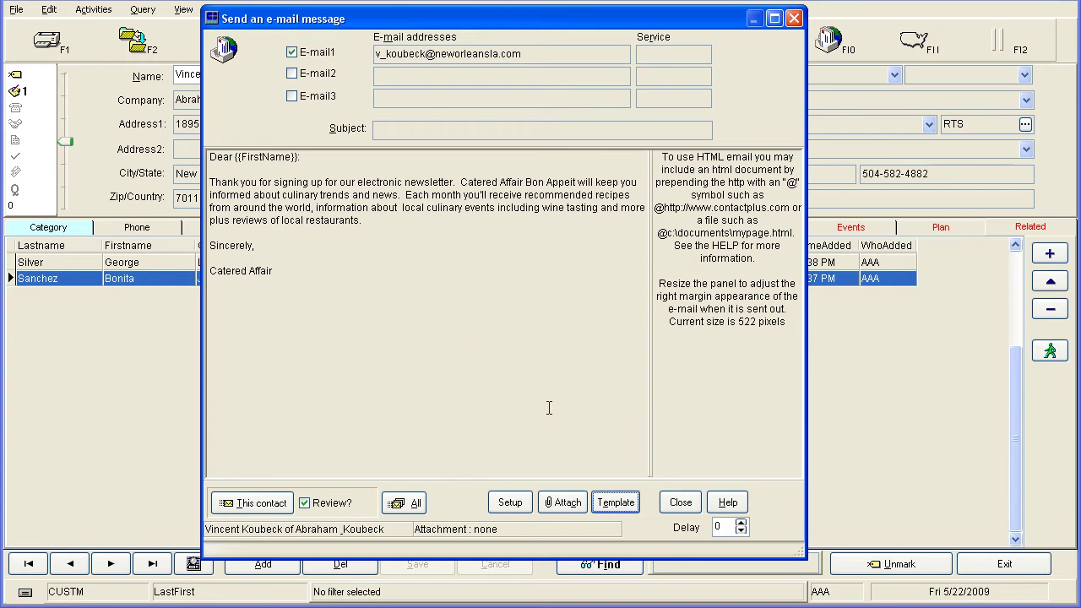
click(681, 501)
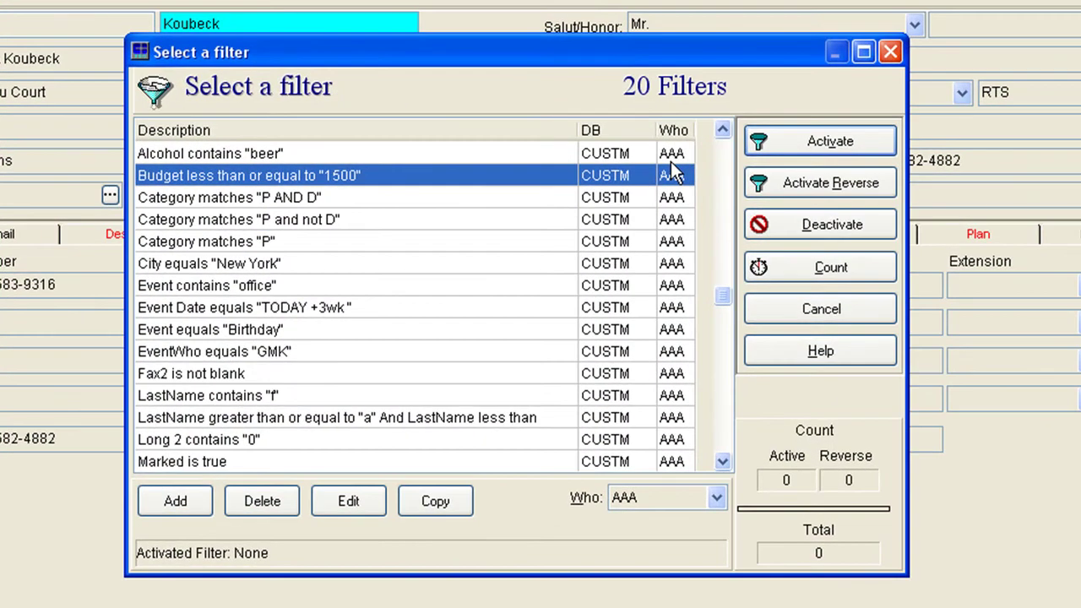
Browse the Category P-not-D, City New York, Event office, TODAY +3wk and Birthday filters
click(348, 221)
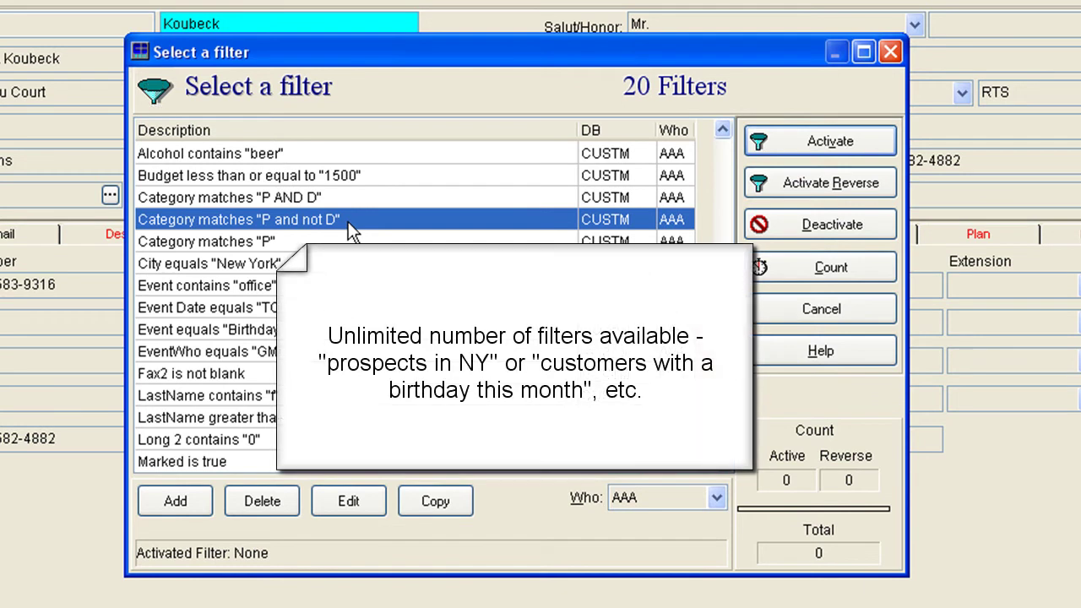
click(348, 264)
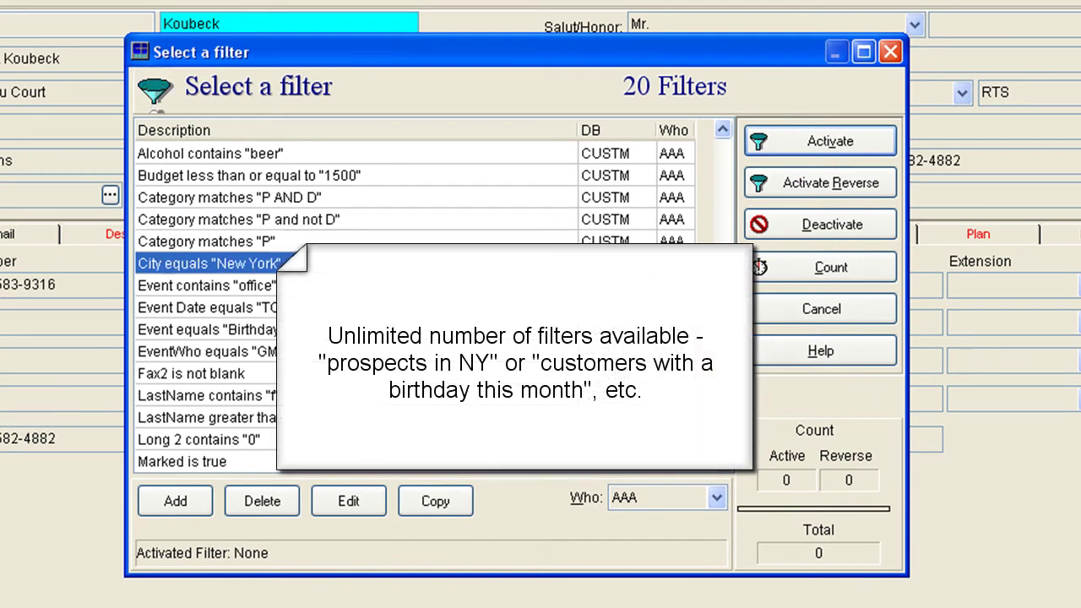
click(207, 285)
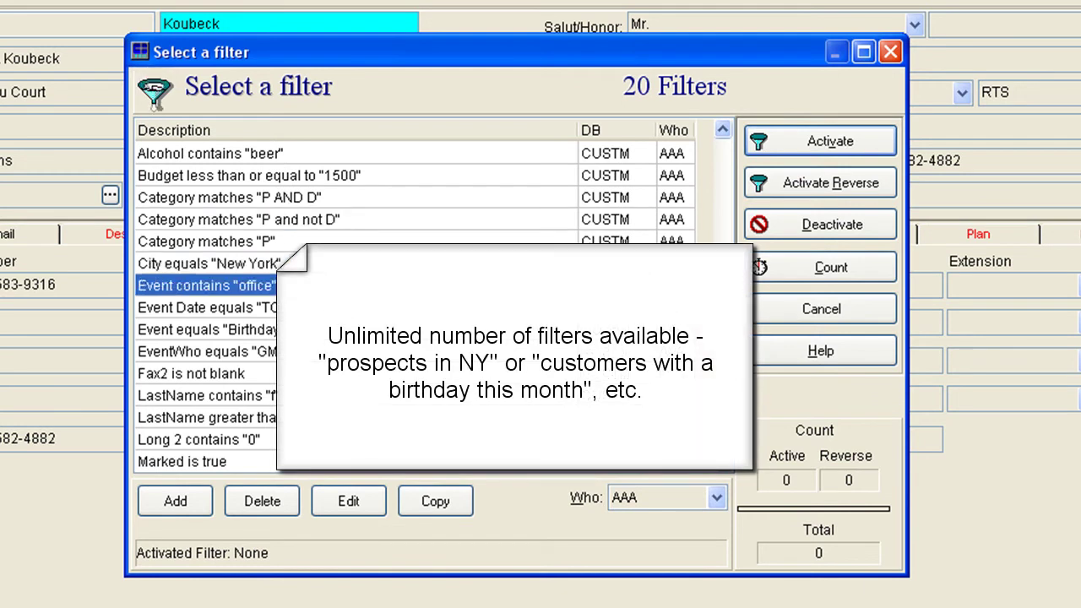
click(293, 307)
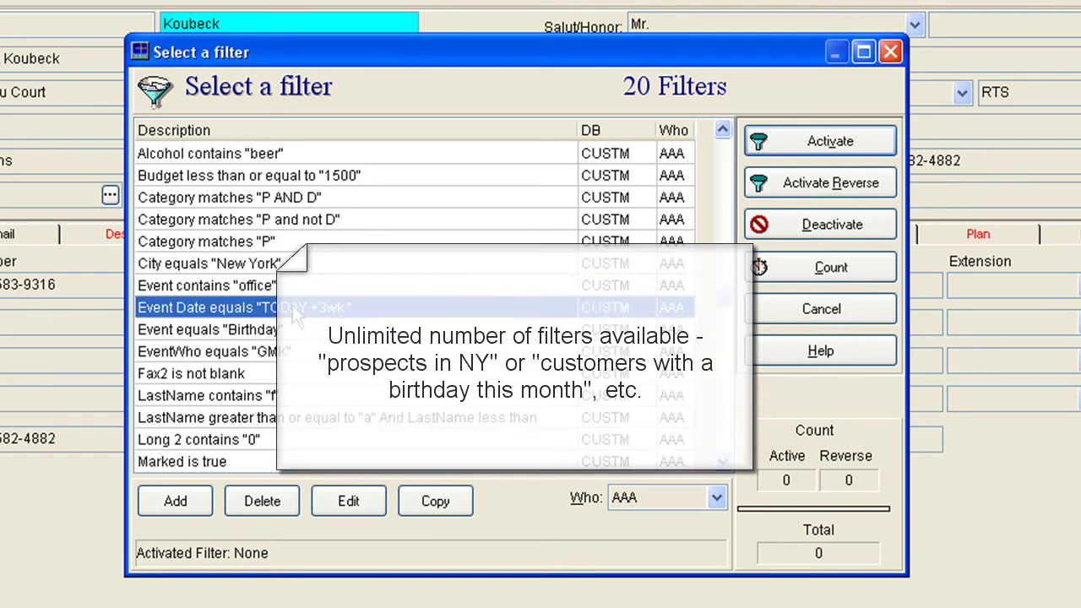
click(312, 329)
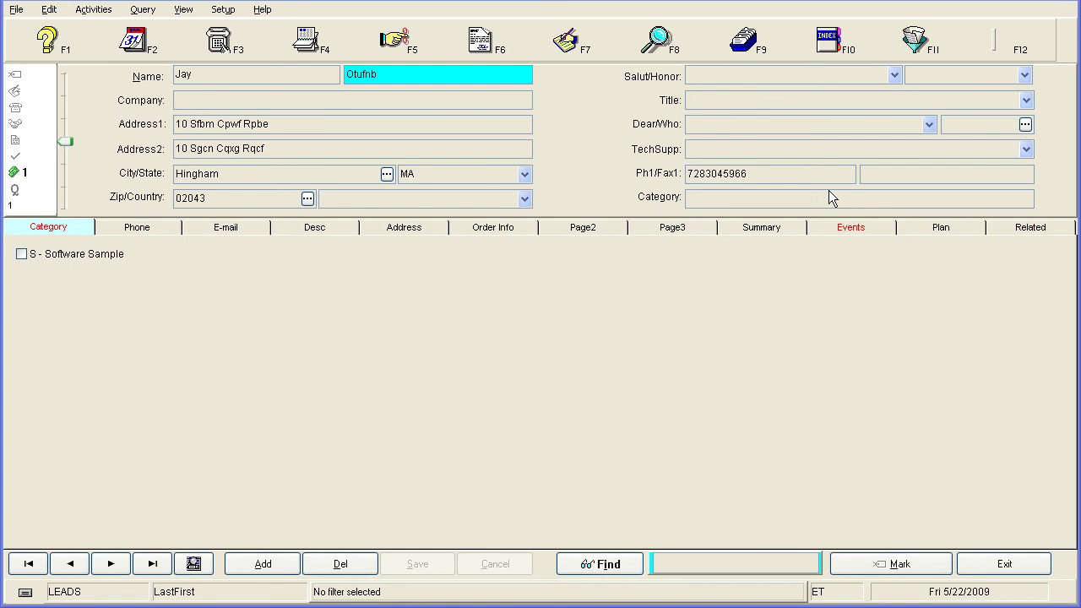
Open Quick View, list only LEADS contacts, select two leads, then show all databases again
click(755, 44)
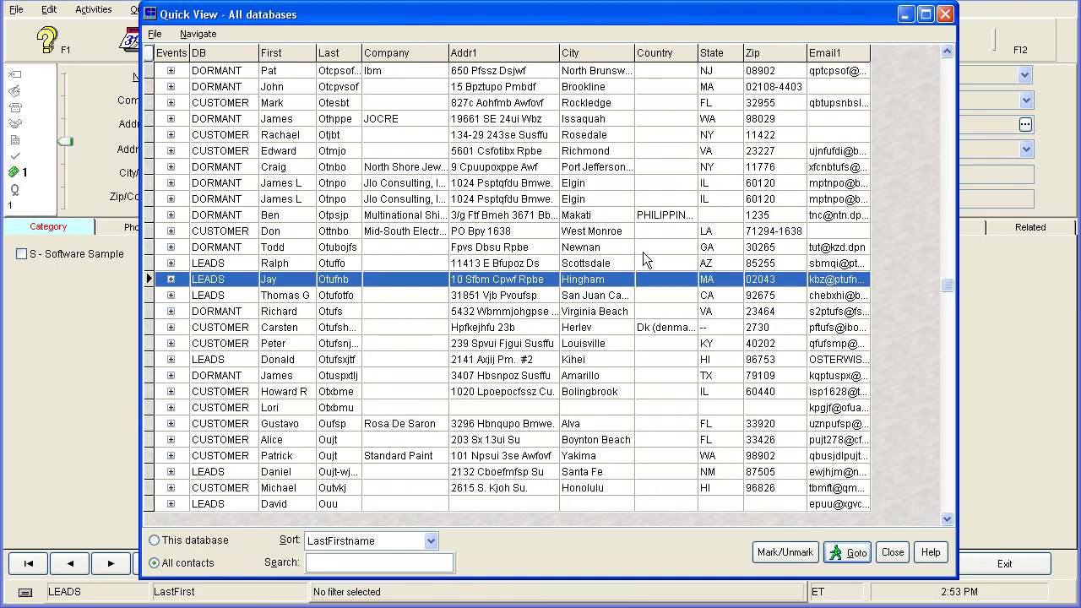
click(203, 547)
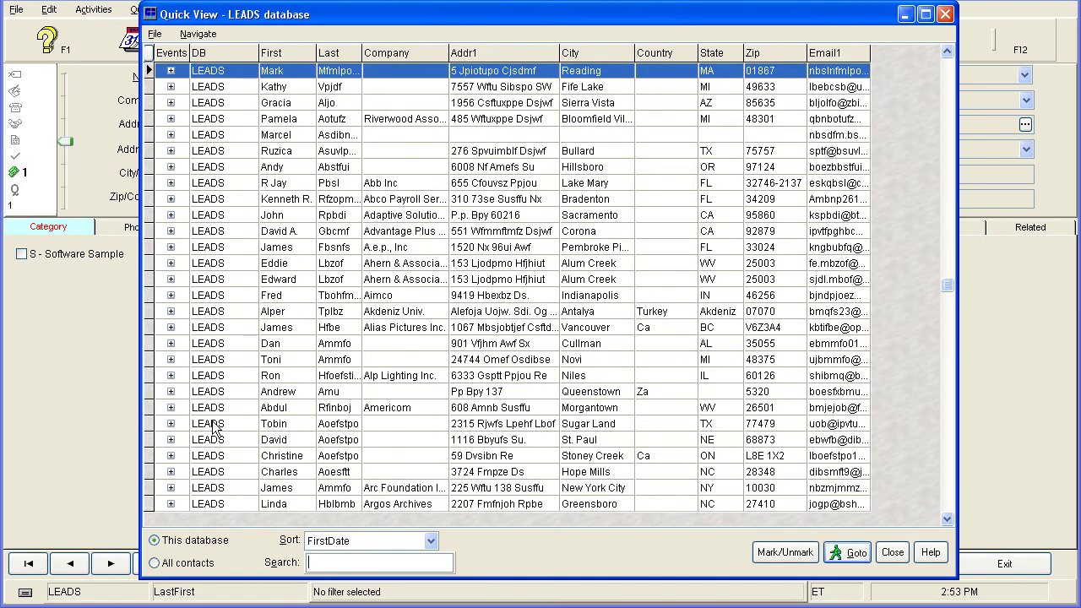
click(257, 265)
click(255, 120)
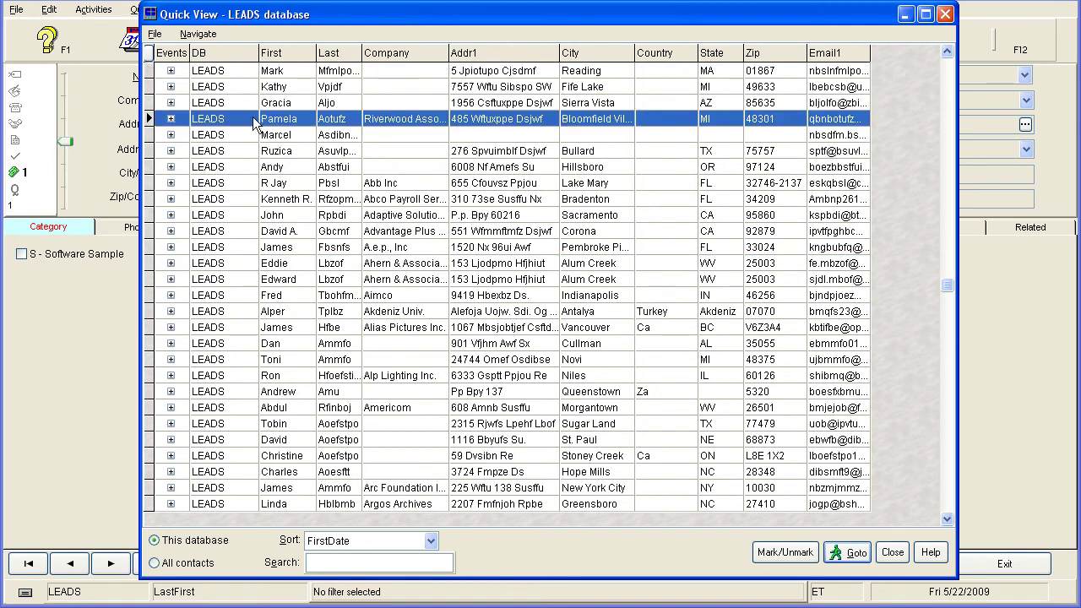
click(156, 563)
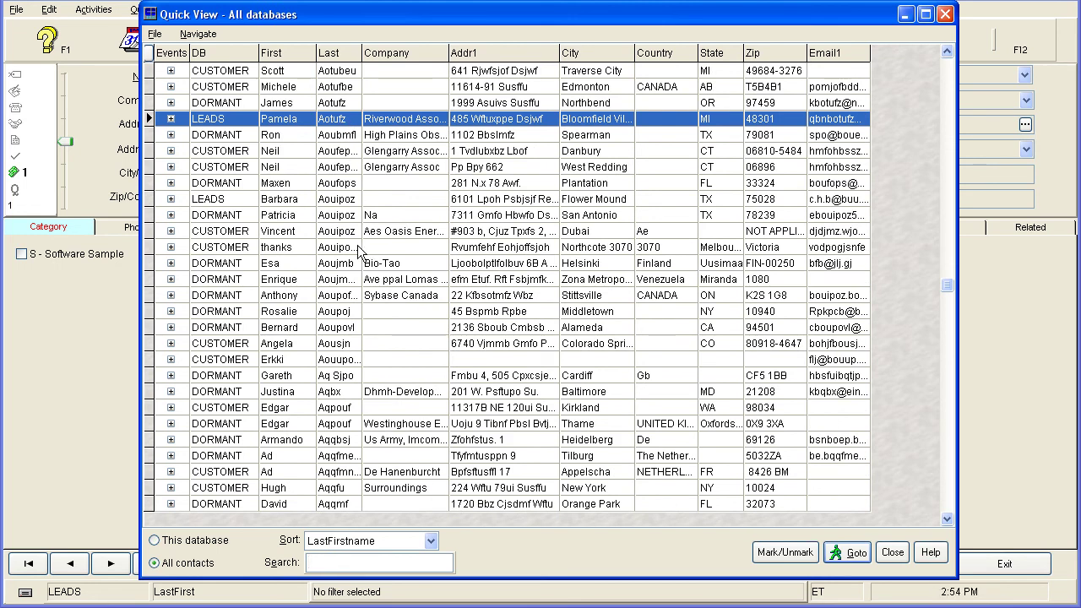
Sort the contacts by CompanyName, expand and collapse event histories, and search for 'E'
click(430, 540)
click(433, 571)
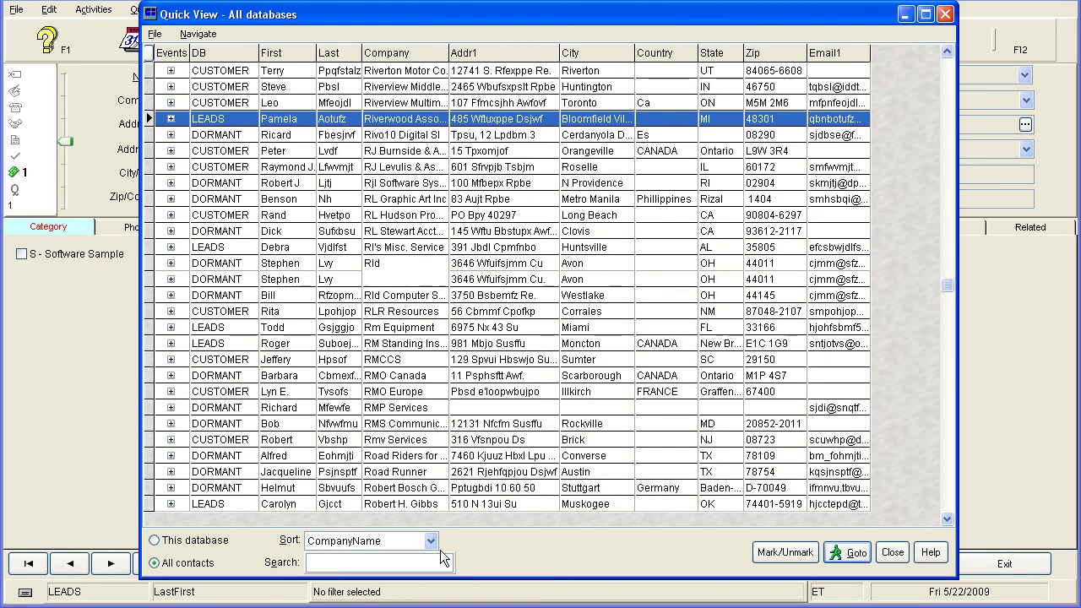
click(171, 152)
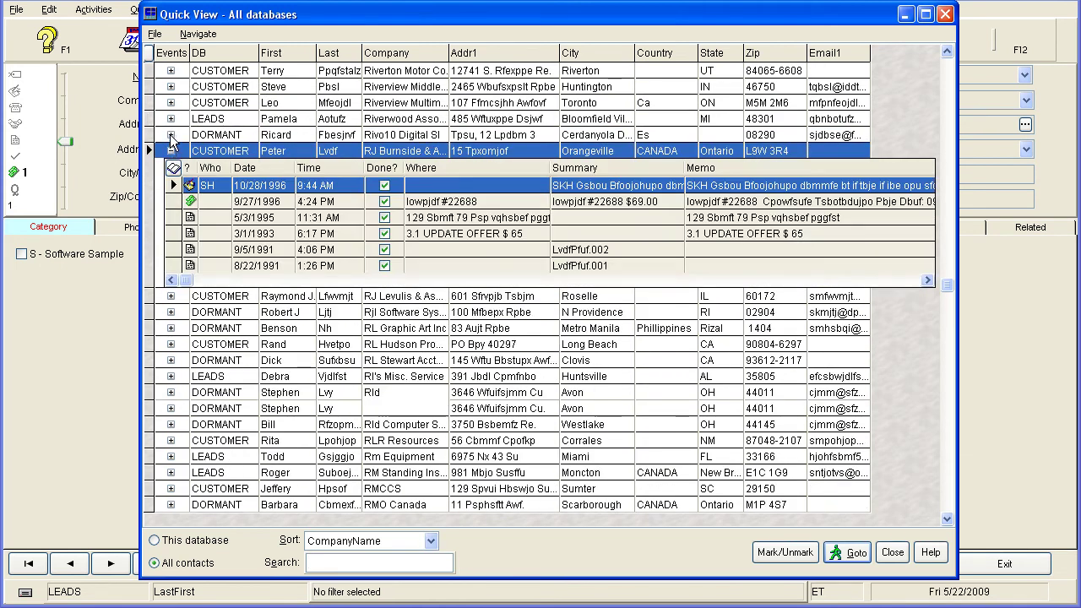
click(171, 135)
click(170, 119)
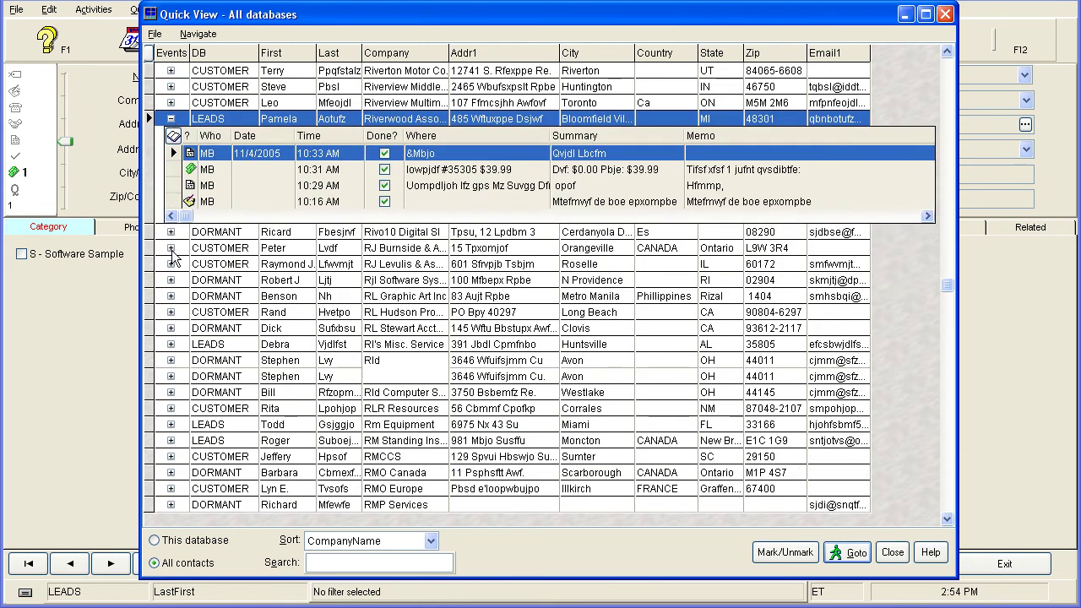
click(171, 247)
click(170, 152)
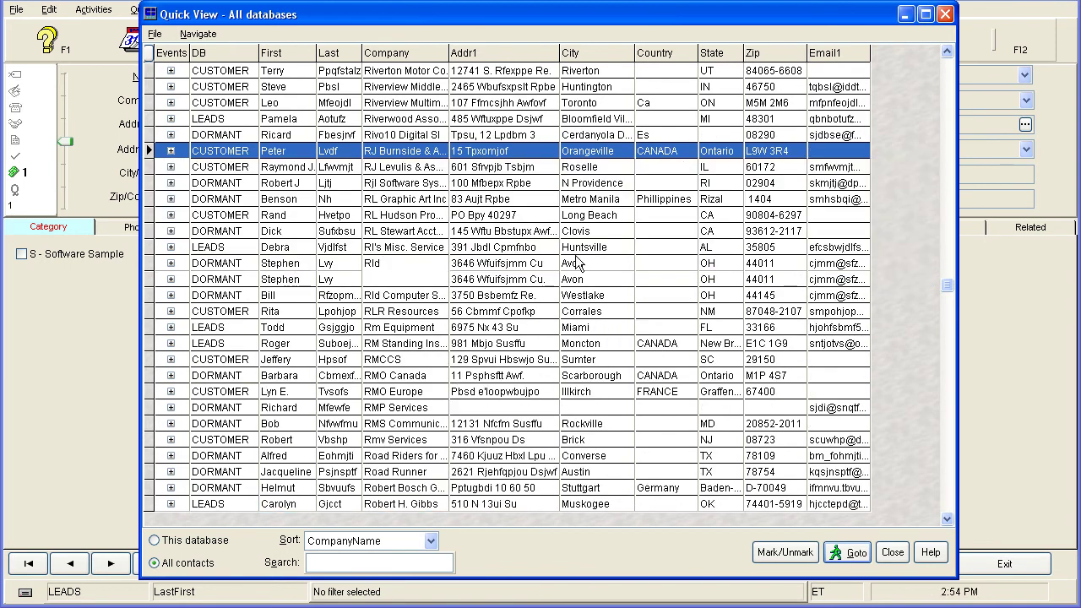
click(351, 562)
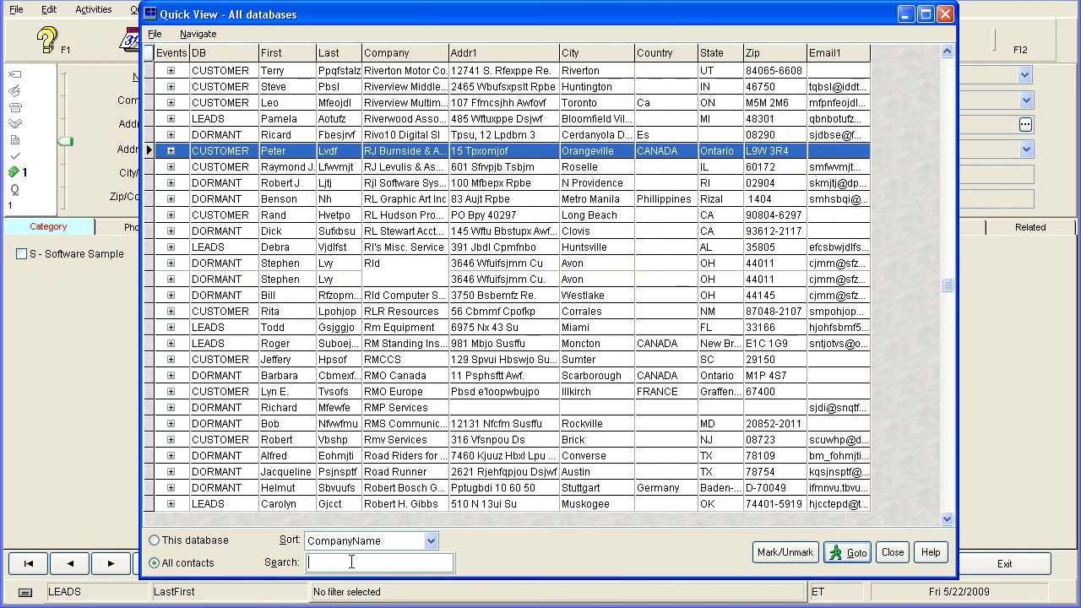
text(E)
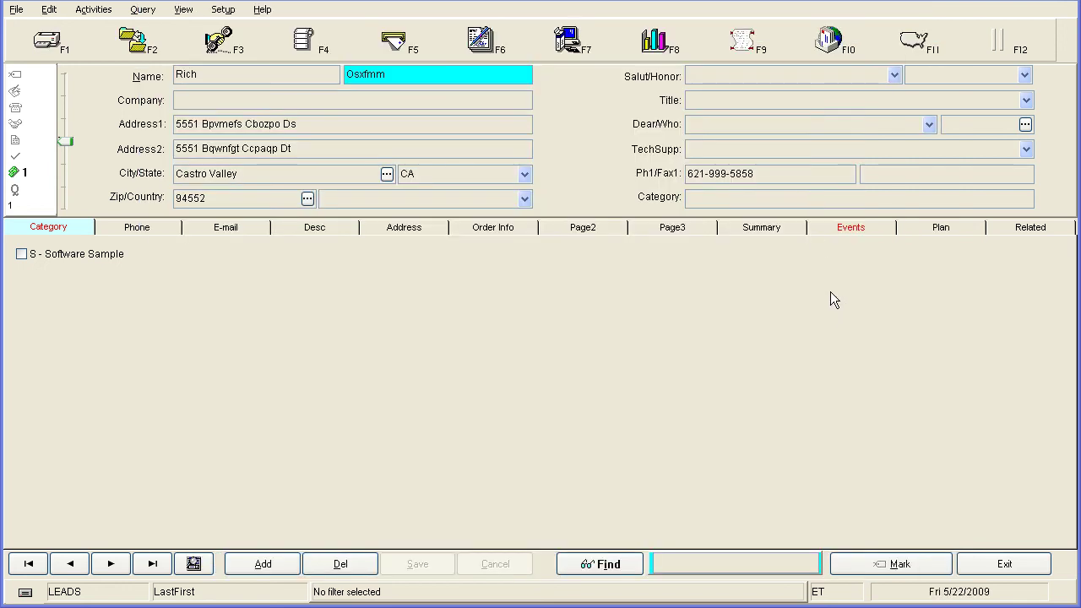
Show the current lead on the US map, advance two contacts, then close the map
click(919, 41)
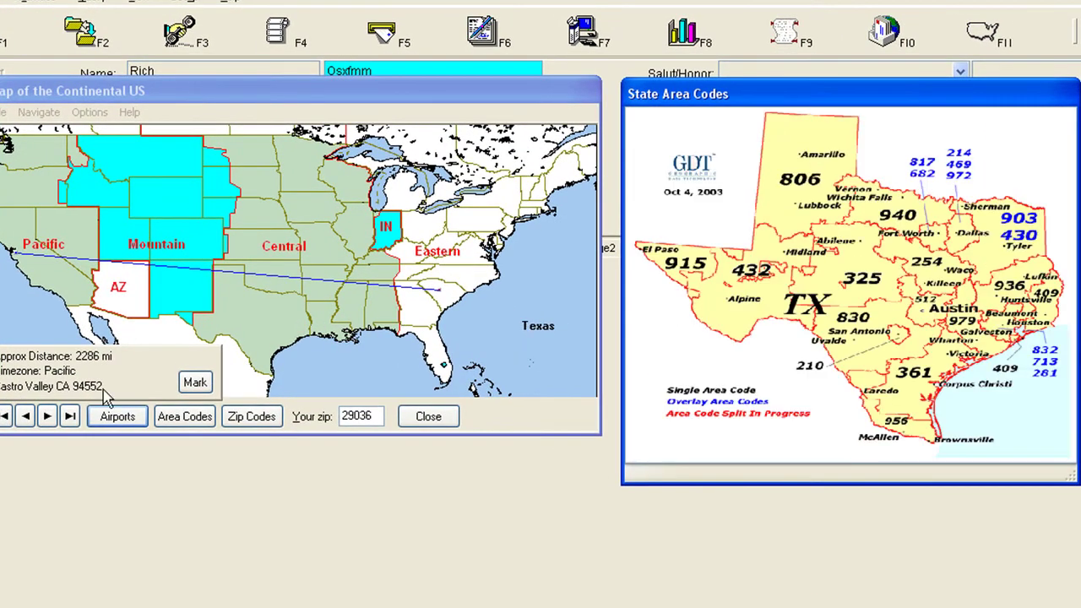
click(40, 419)
click(39, 419)
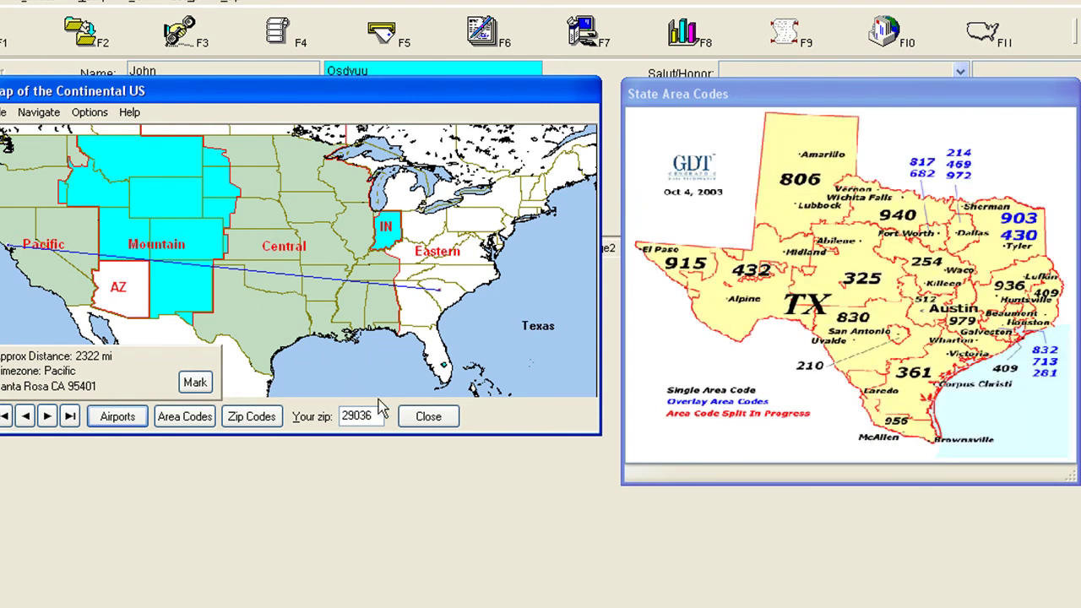
click(429, 417)
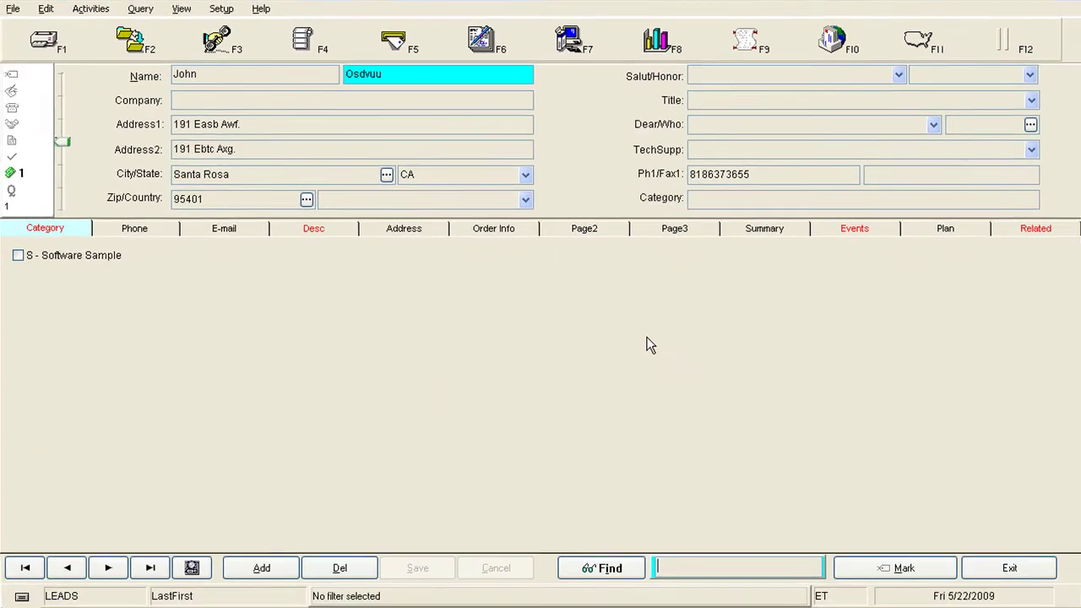
Switch to the messaging toolbar, open While-You-Were-Gone messages and discard the new draft
click(1029, 51)
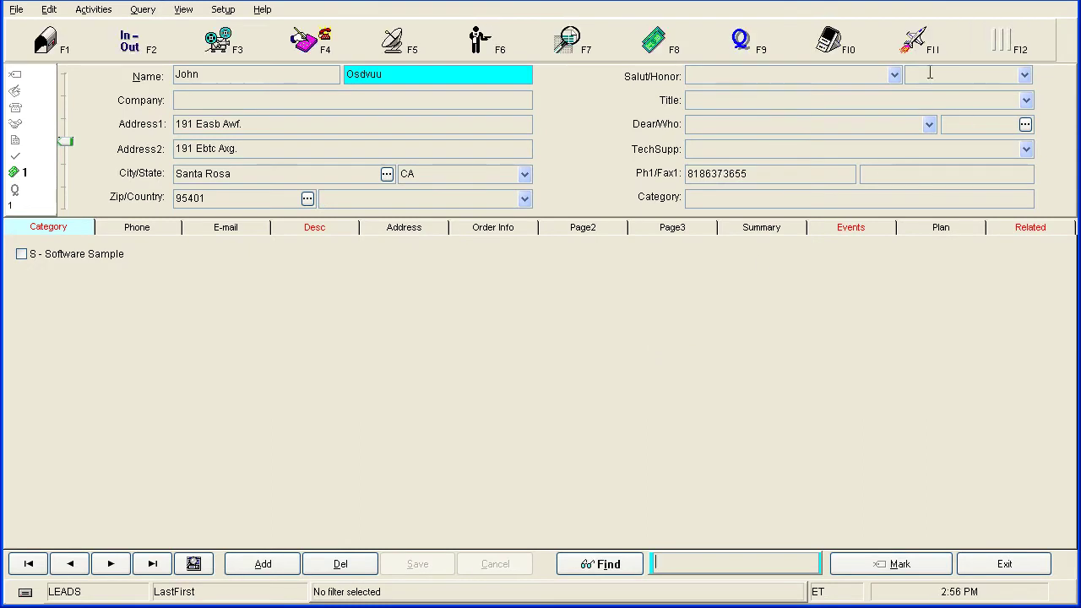
click(323, 52)
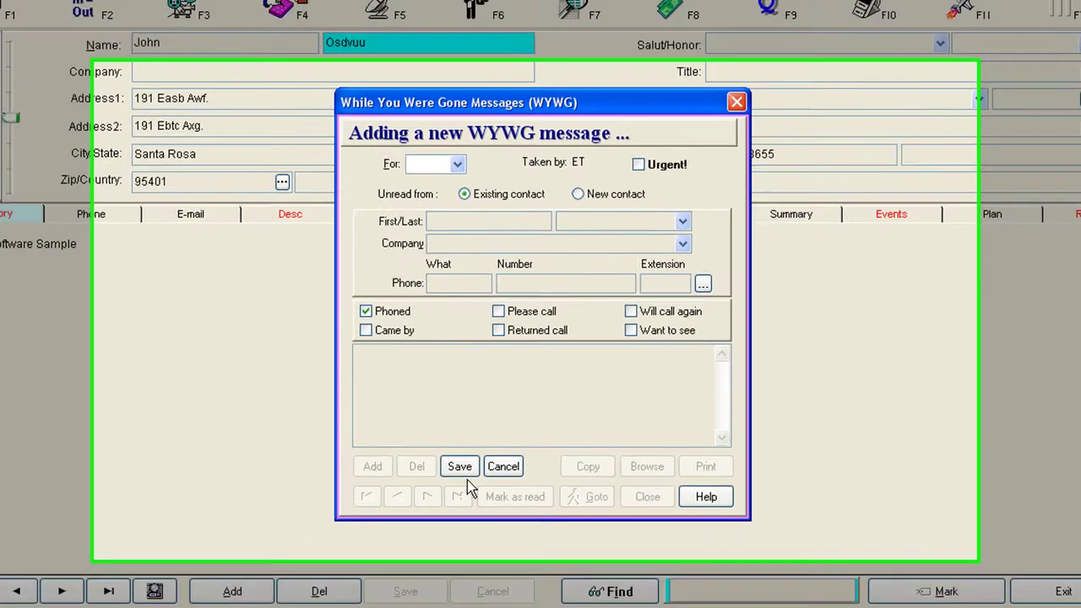
click(504, 466)
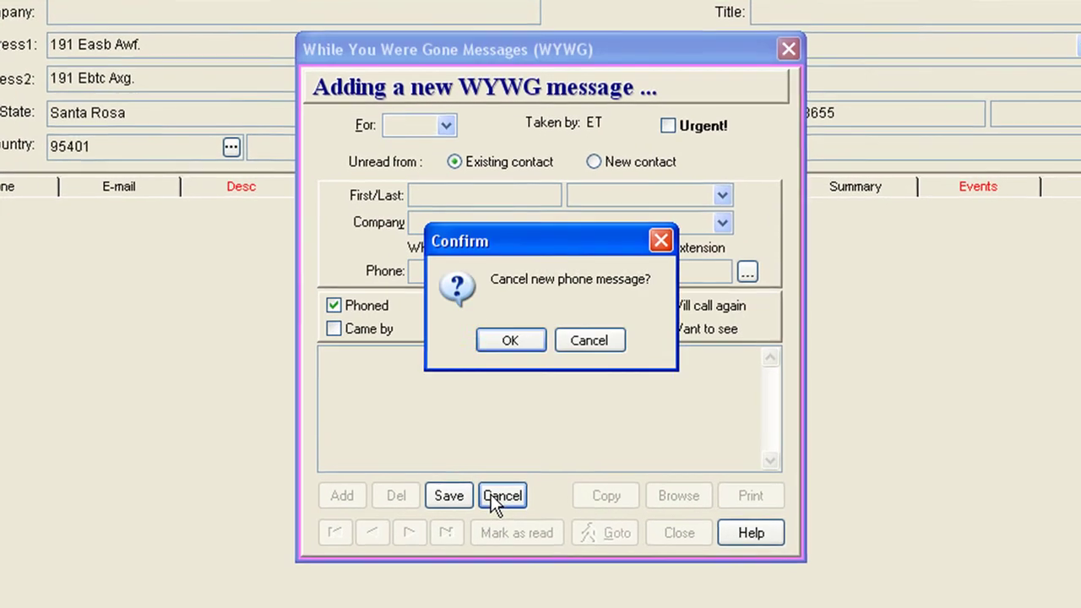
click(510, 341)
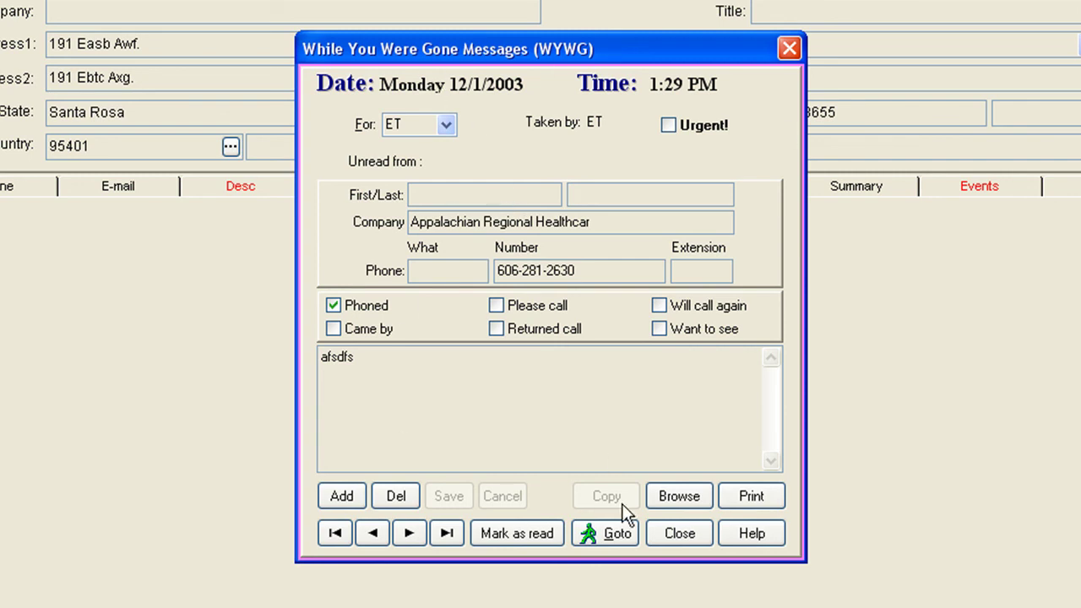
View the broadcast message and the In/Out board, closing each
click(680, 533)
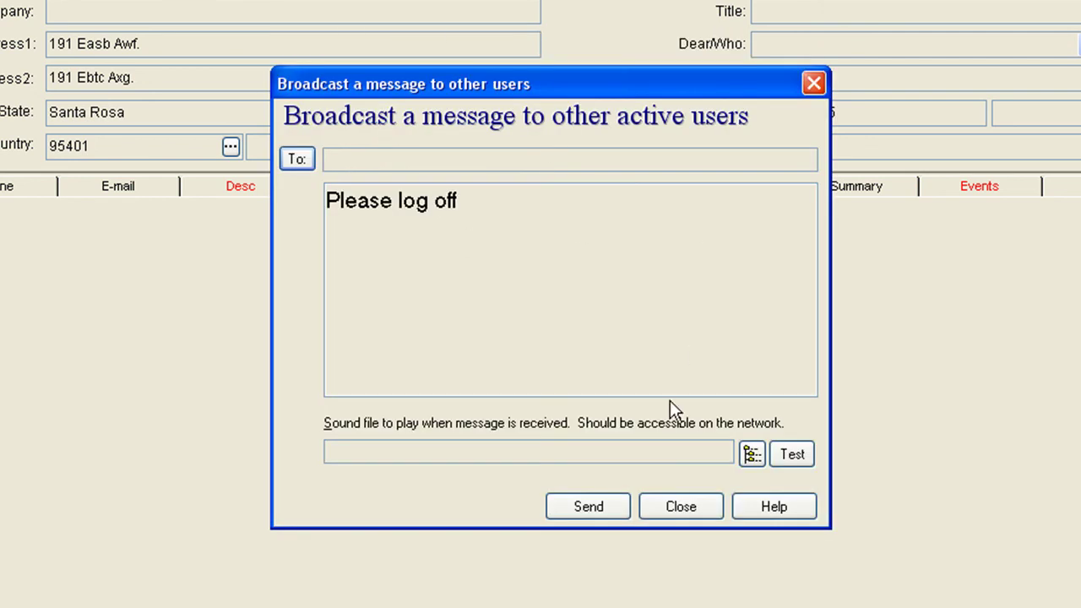
click(683, 507)
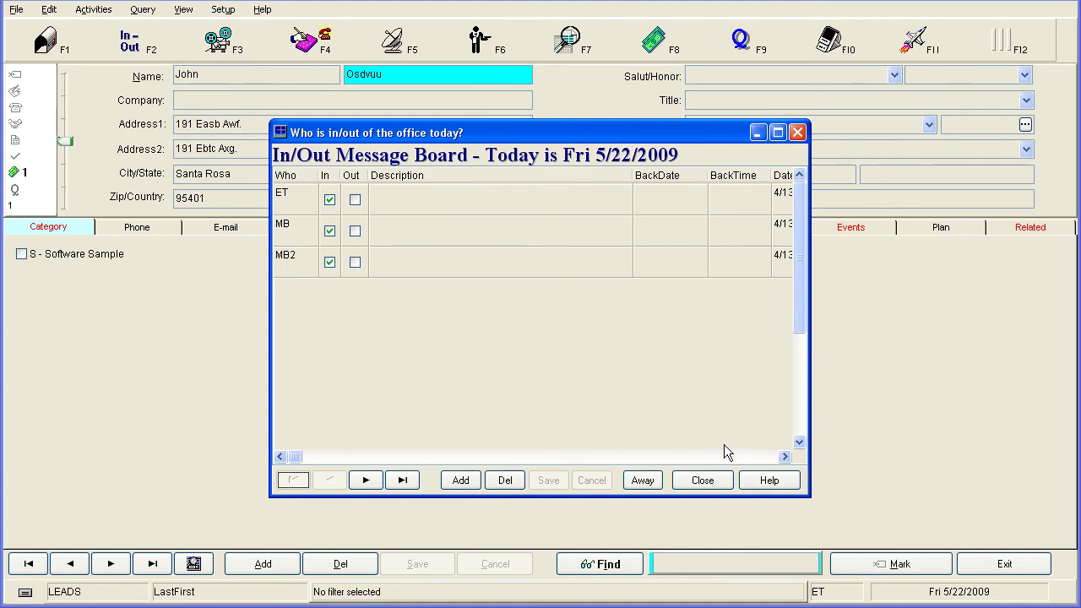
click(702, 480)
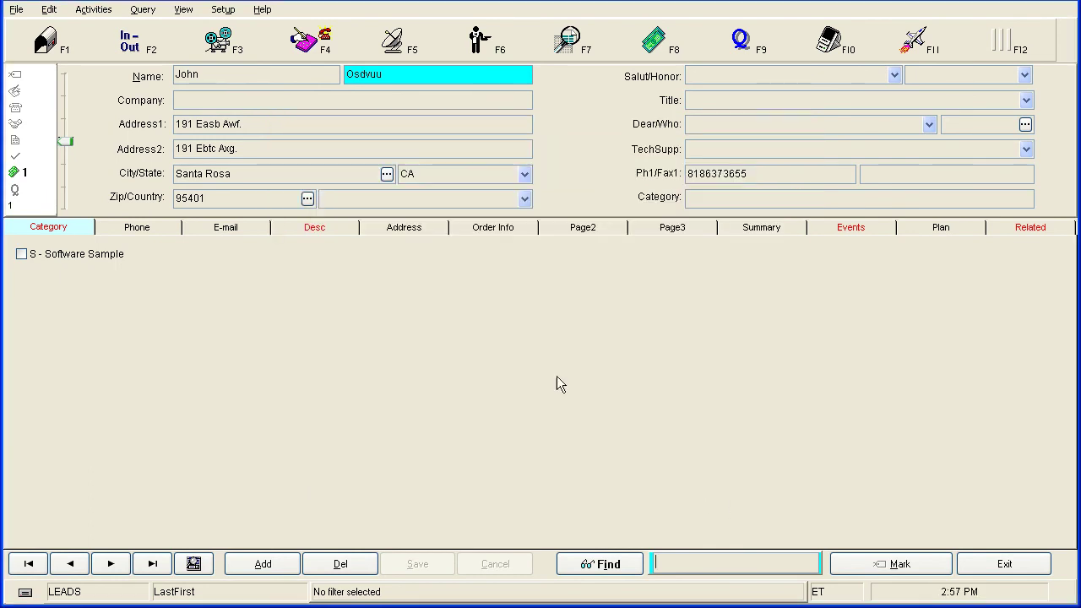
Check InterOffice Mail, which shows 0 pending messages, and close it
click(49, 44)
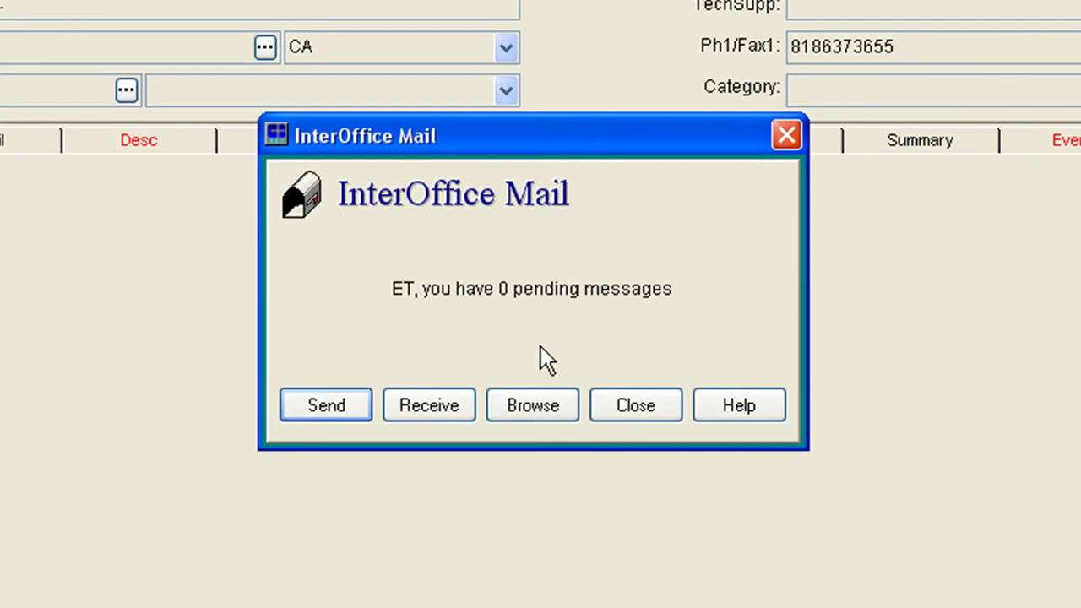
click(642, 407)
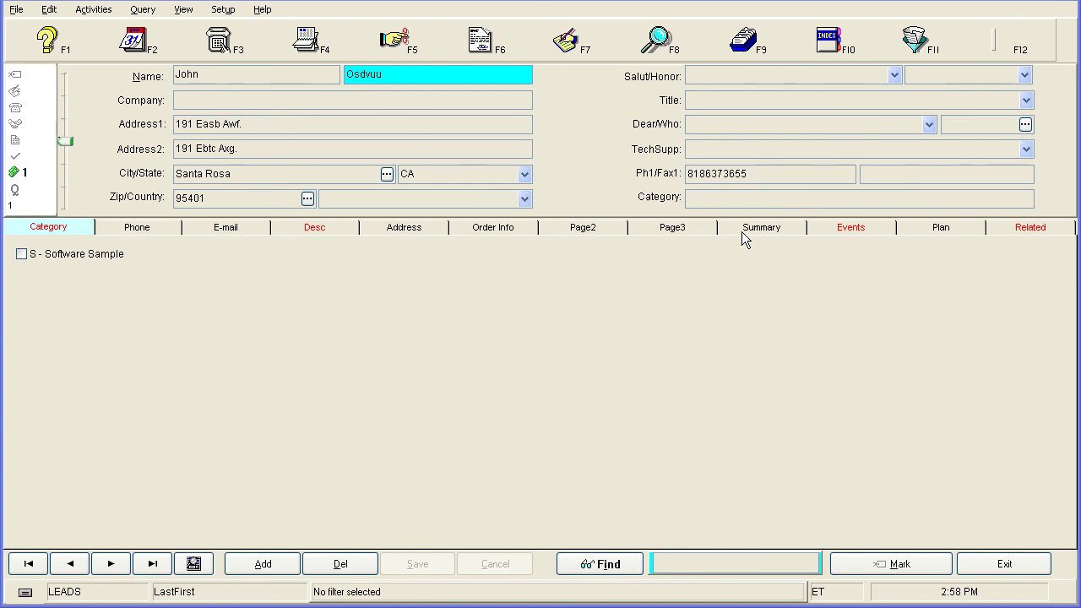
click(16, 9)
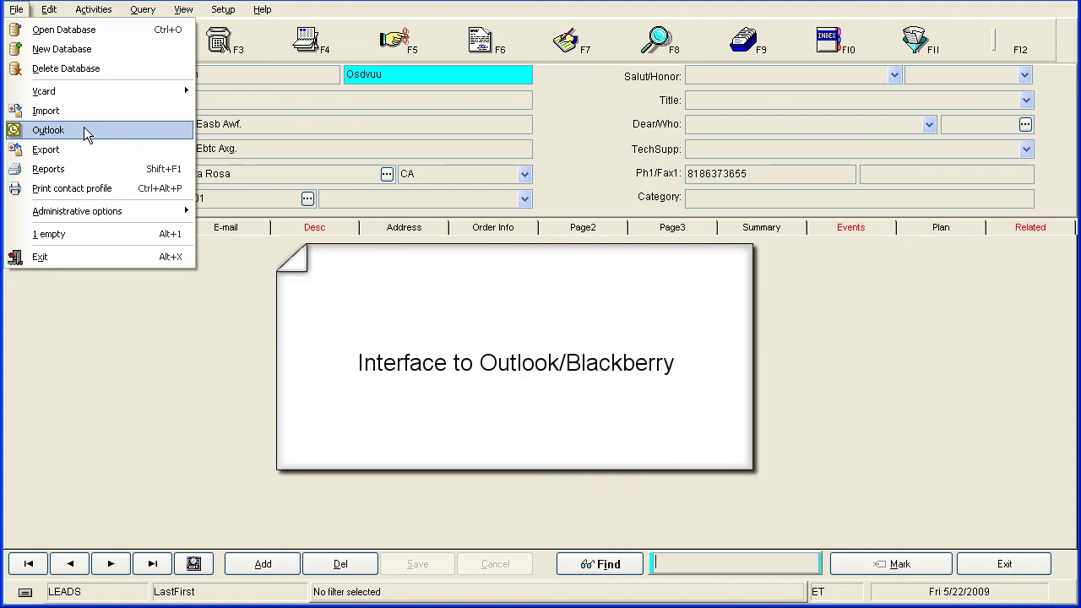
click(581, 177)
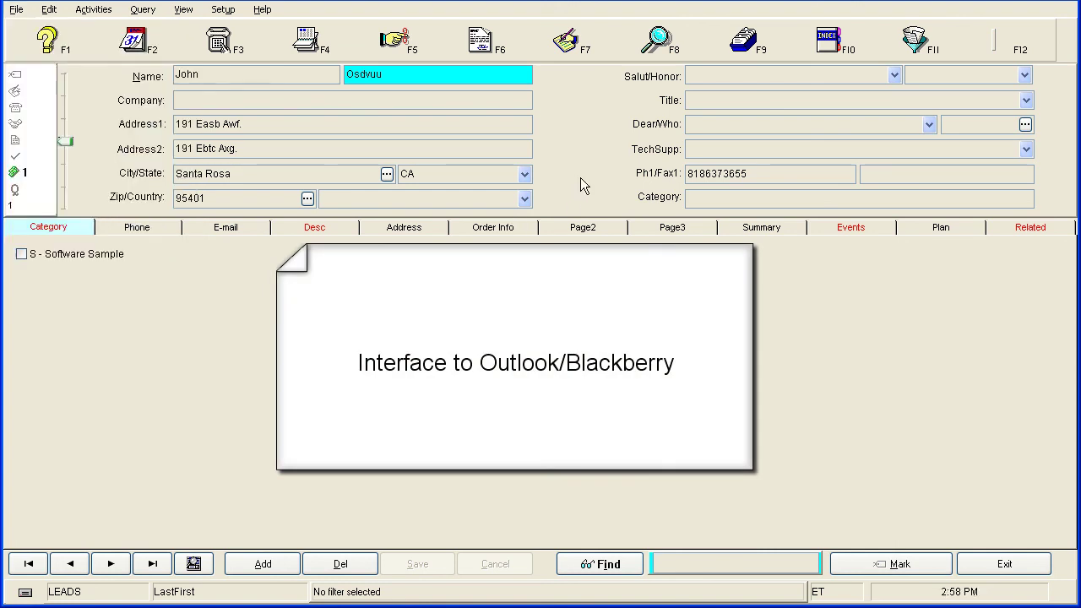